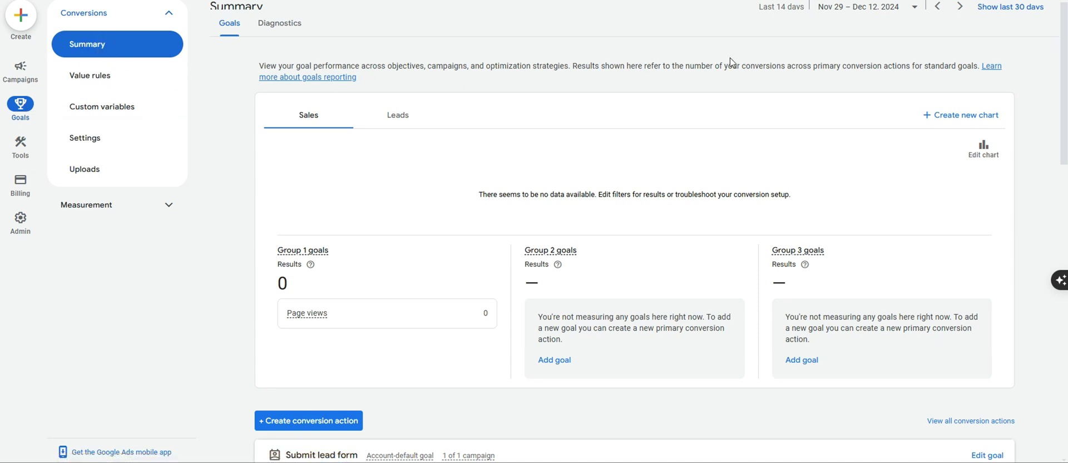
Dismiss the conversion source help card on the Conversions page.
drag(1064, 23, 1063, 106)
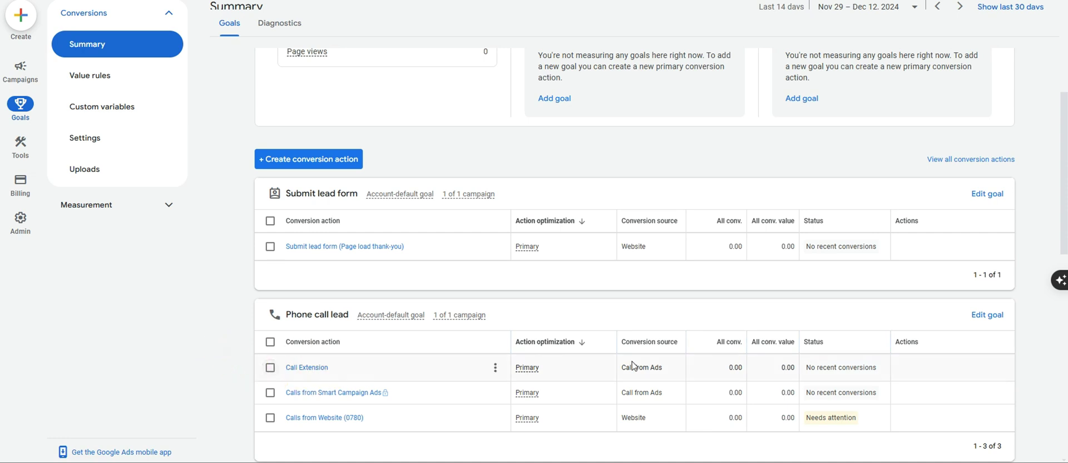
mouse_move(634, 341)
click(827, 98)
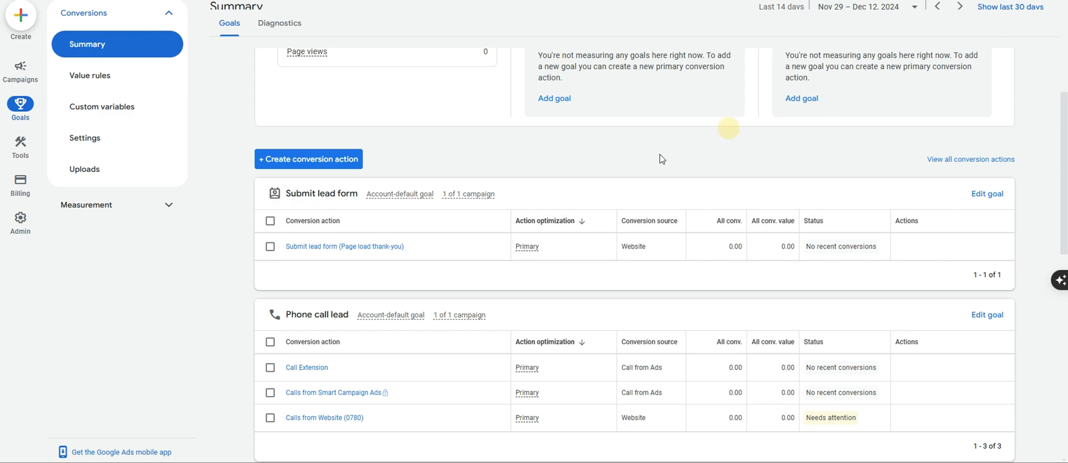
scroll(731, 133, up, 4)
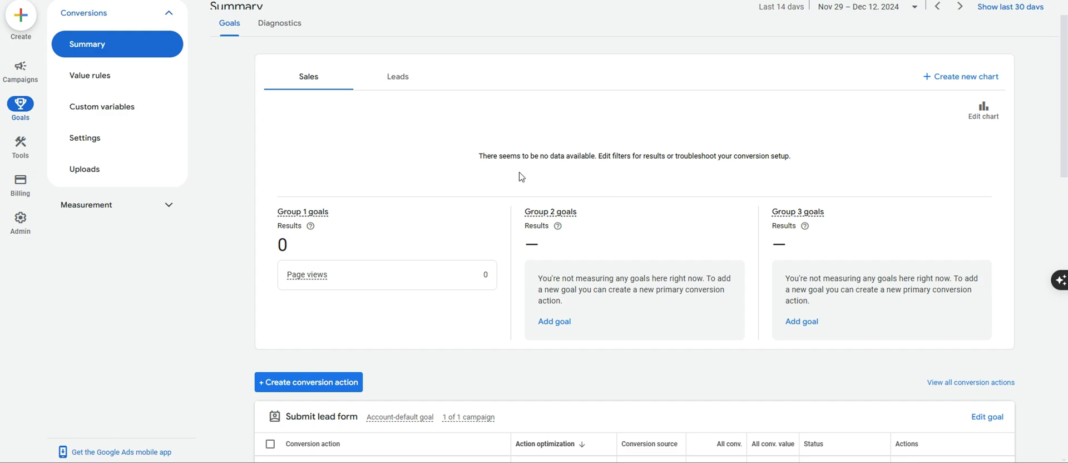
scroll(519, 172, down, 3)
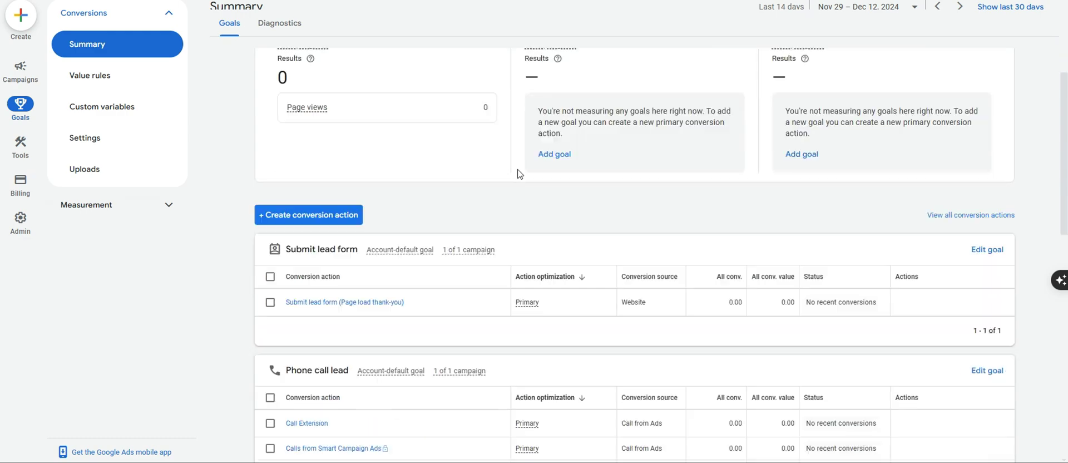
Create a phone-call conversion for calls from ads using call extensions or call-only ads.
click(347, 220)
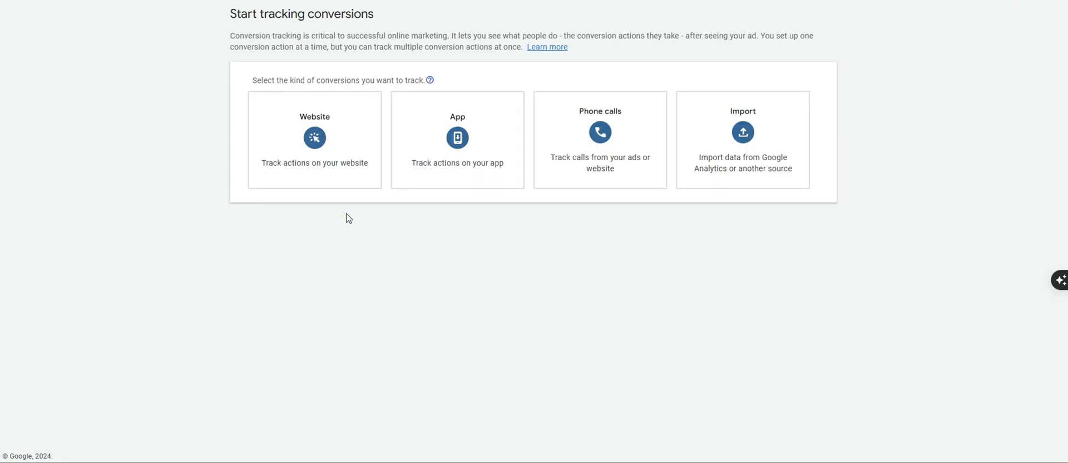
click(600, 150)
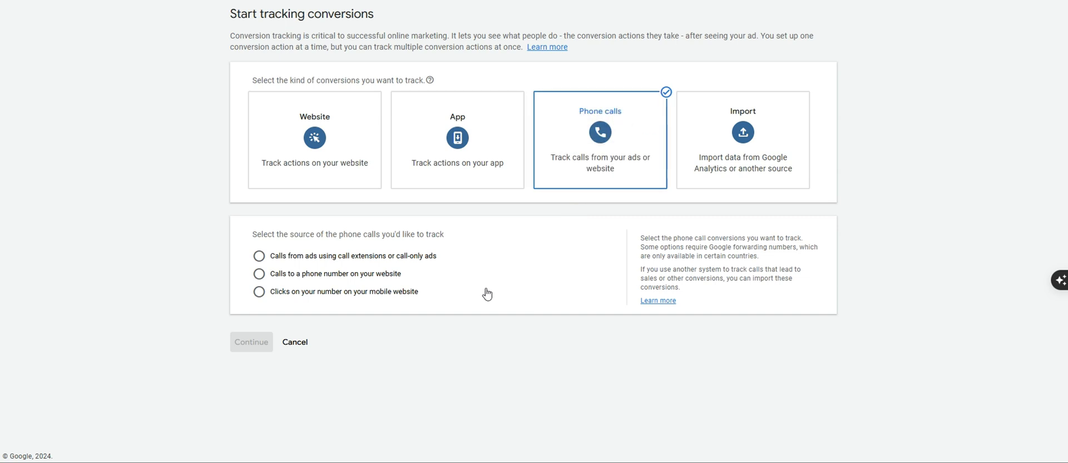
click(436, 259)
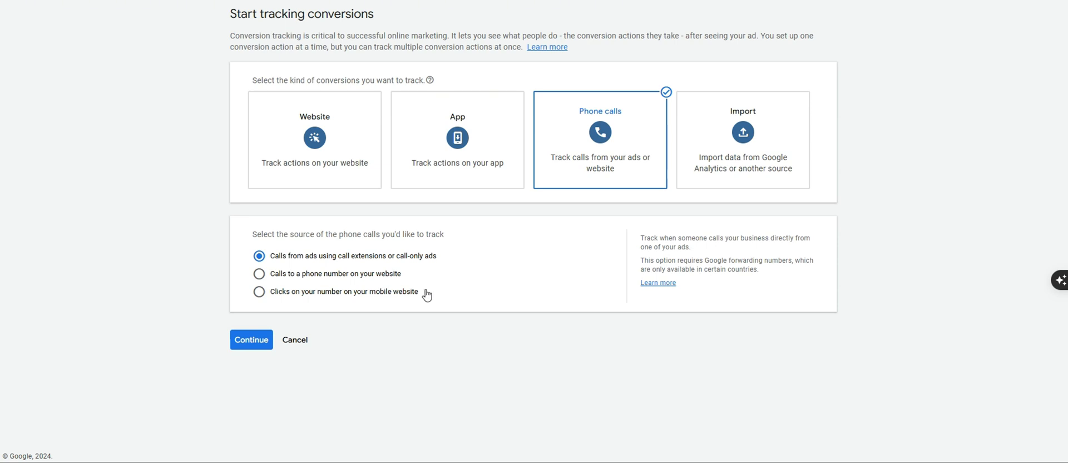
click(261, 341)
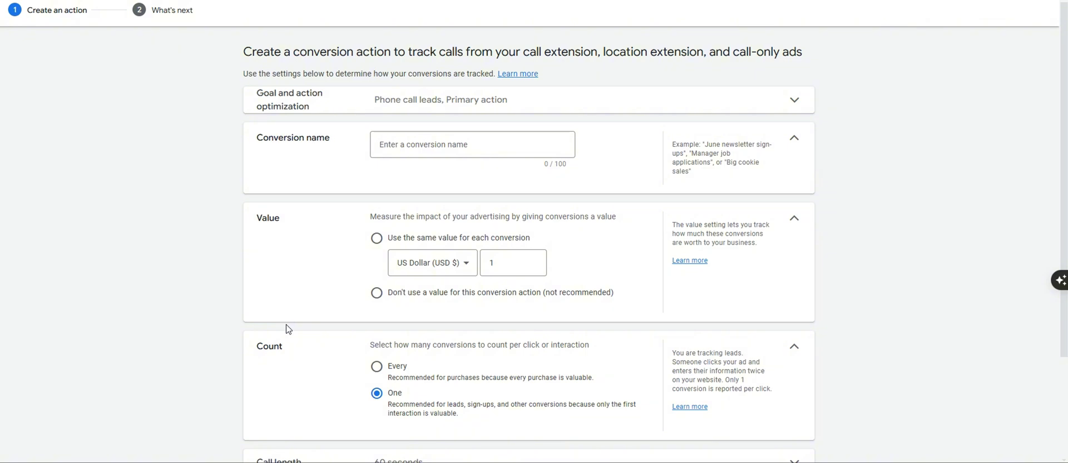
Name the conversion 'Extension Calls' and choose 'Don't use a value for this conversion action'.
click(434, 151)
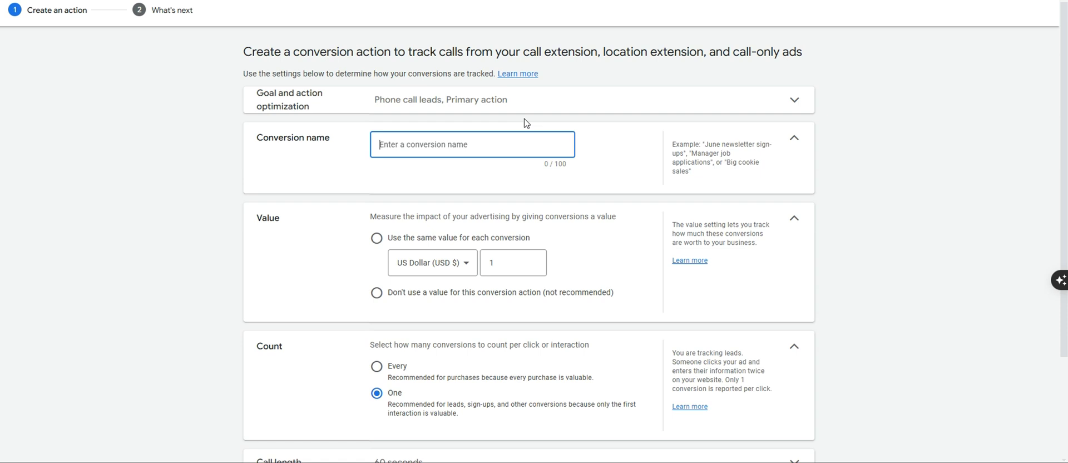
text(Extension Calls)
click(498, 298)
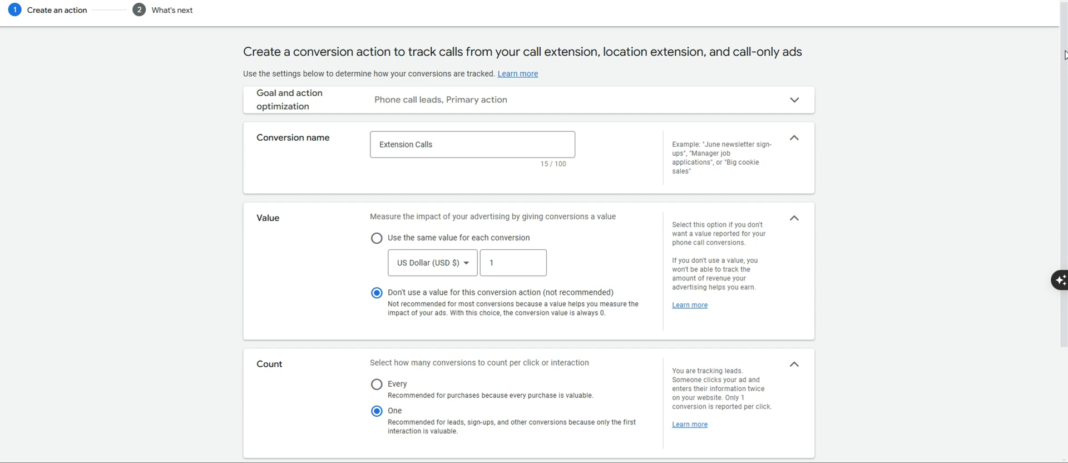
scroll(1064, 53, down, 2)
scroll(1064, 53, down, 4)
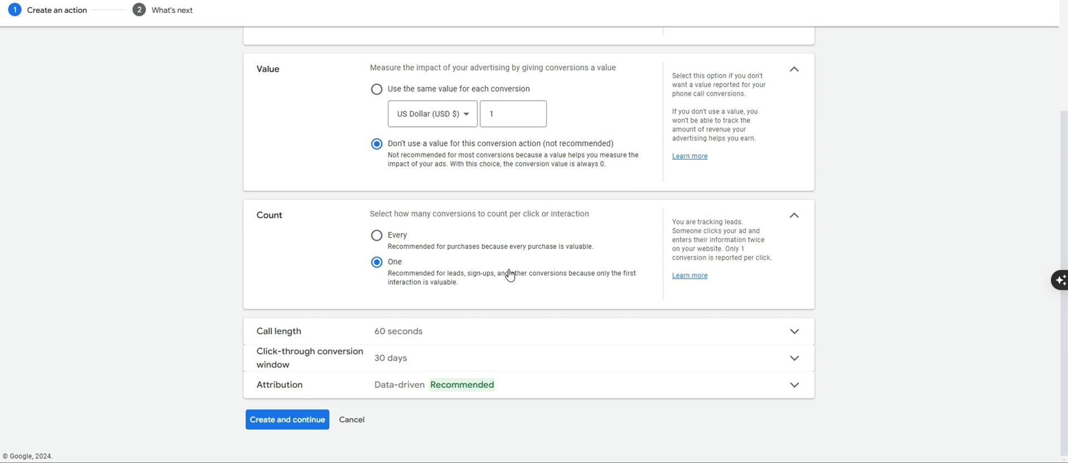
Change the minimum call length from 60 to 15 seconds and create the conversion action.
click(417, 331)
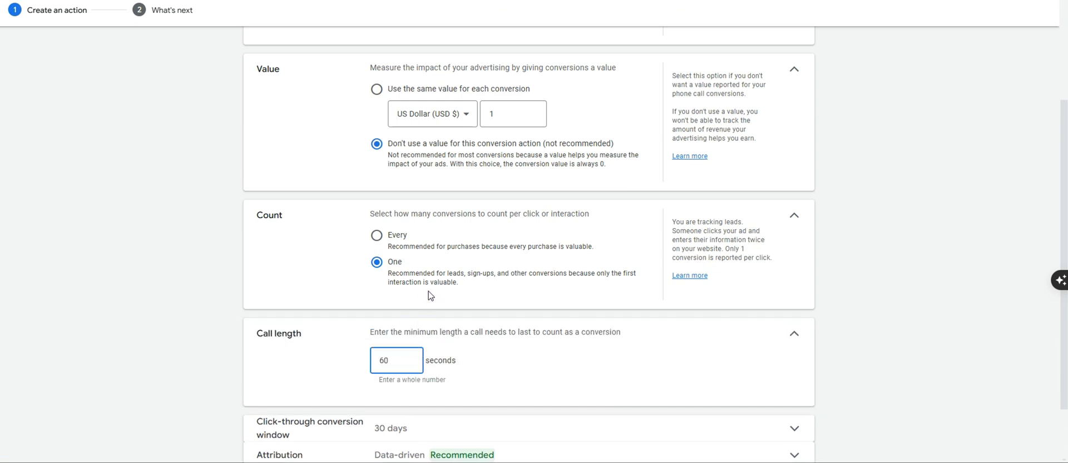
scroll(432, 293, down, 2)
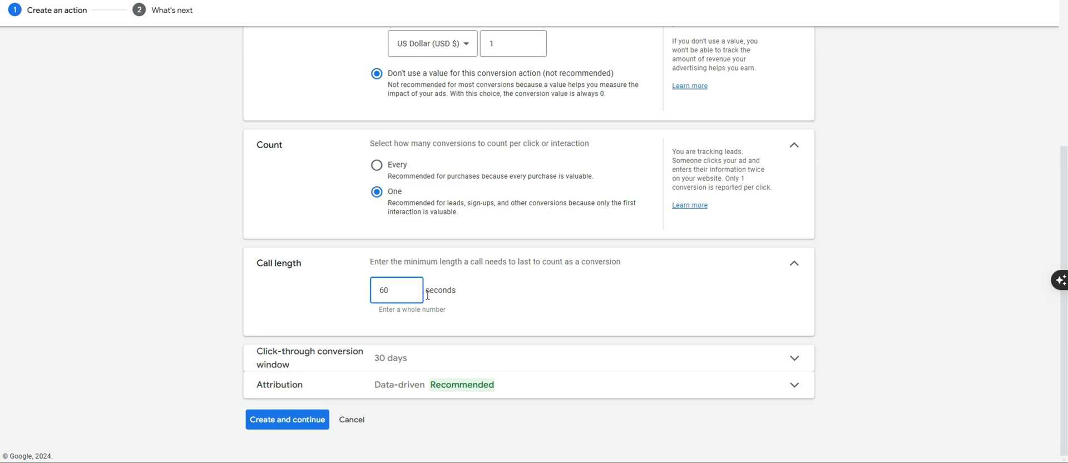
double_click(381, 290)
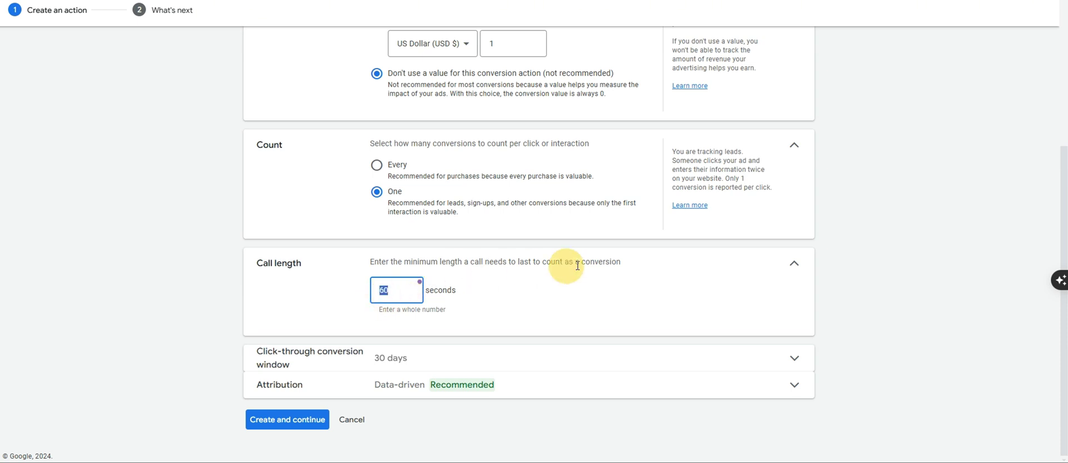
drag(373, 264, 661, 264)
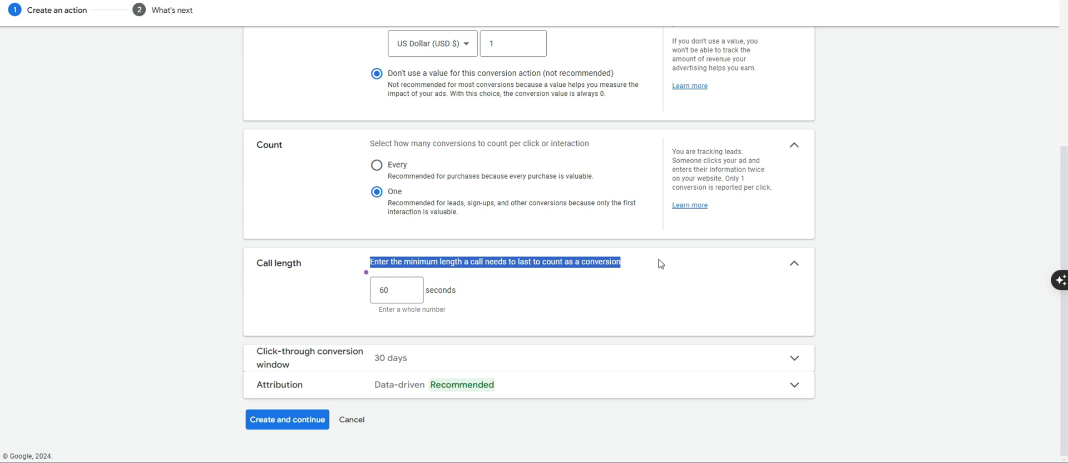
drag(411, 290, 317, 291)
key(BackSpace)
text(30)
drag(413, 288, 300, 291)
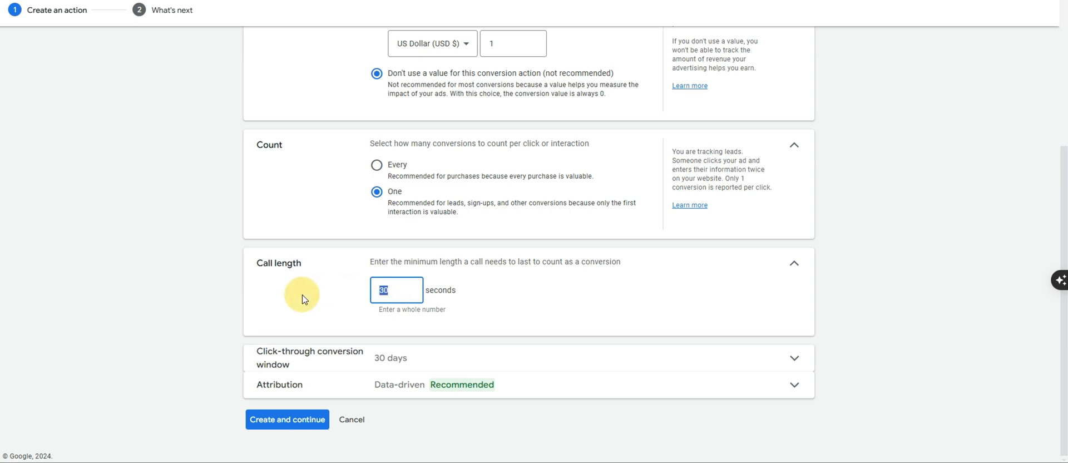
text(15)
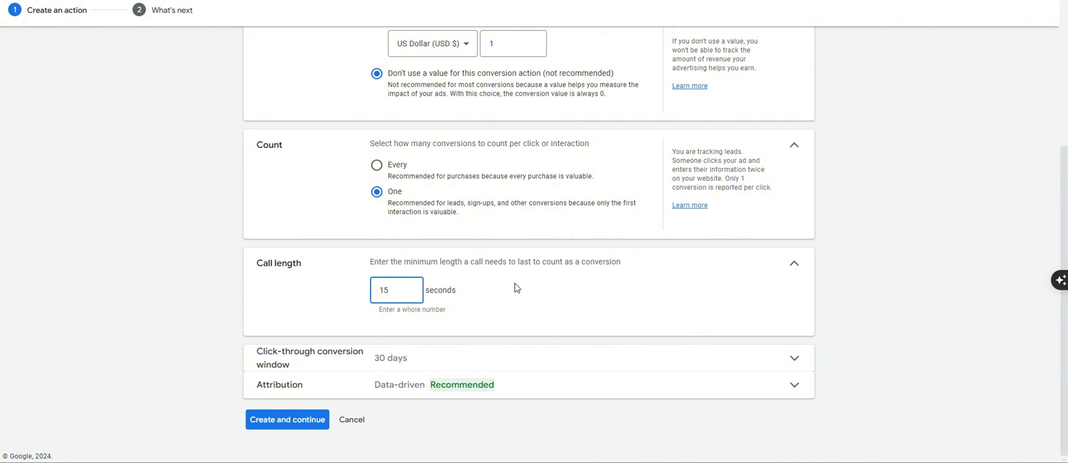
scroll(512, 289, up, 2)
scroll(382, 361, down, 1)
scroll(382, 361, down, 1)
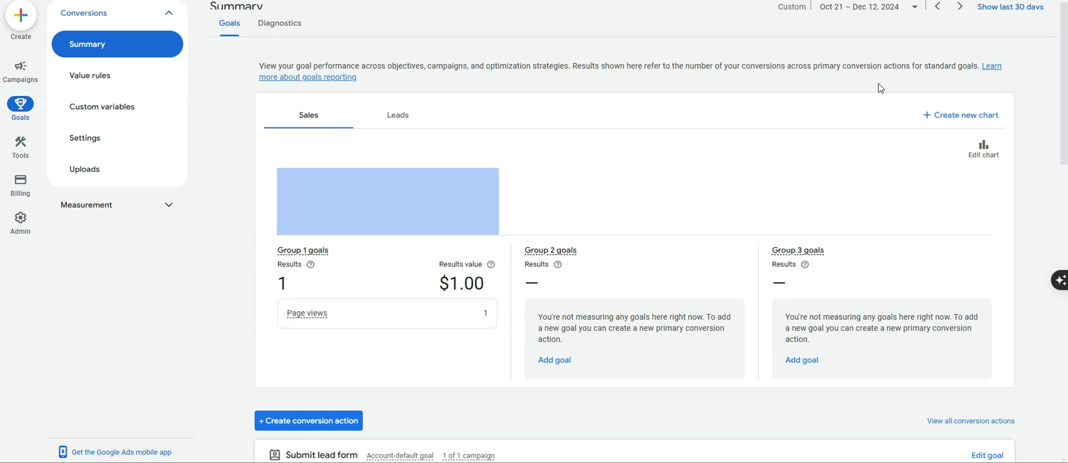
Start another phone-call conversion tracking calls to a phone number on your website.
scroll(441, 341, down, 2)
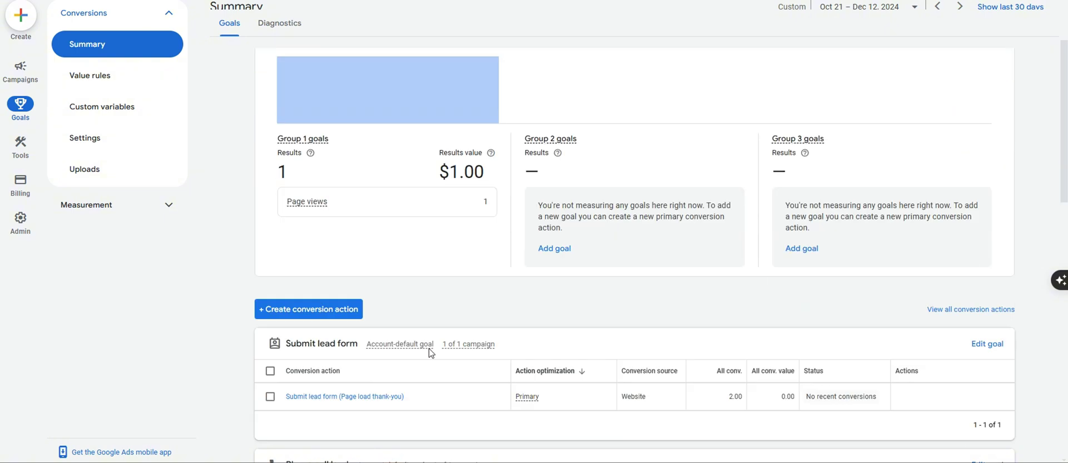
click(334, 309)
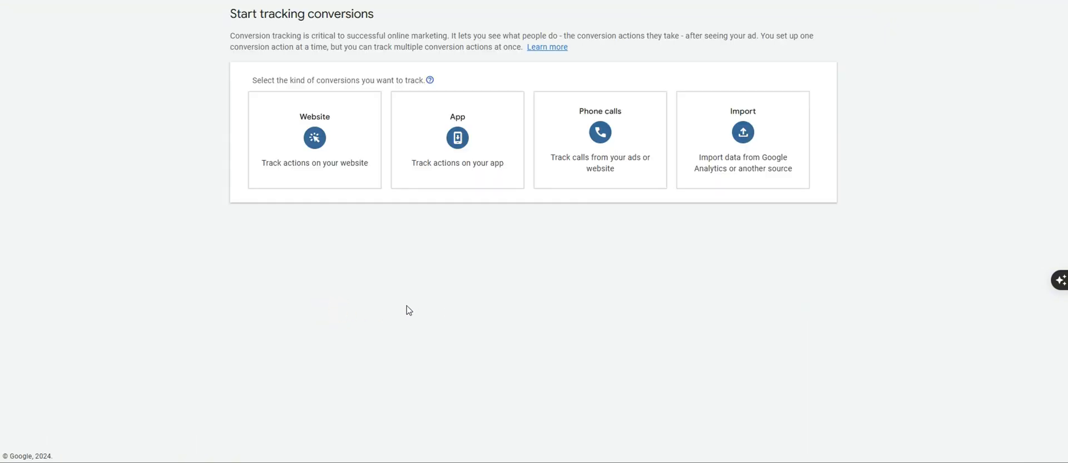
click(570, 183)
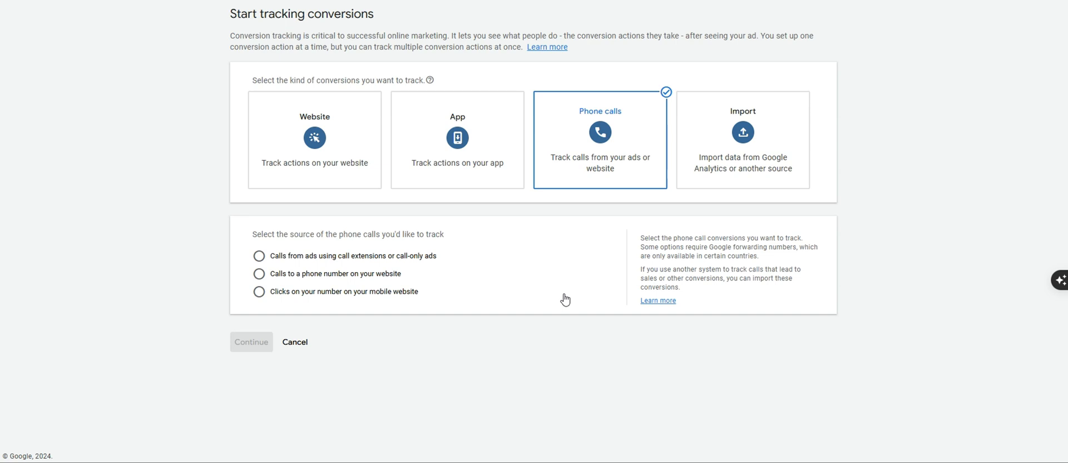
click(259, 274)
drag(261, 281, 412, 277)
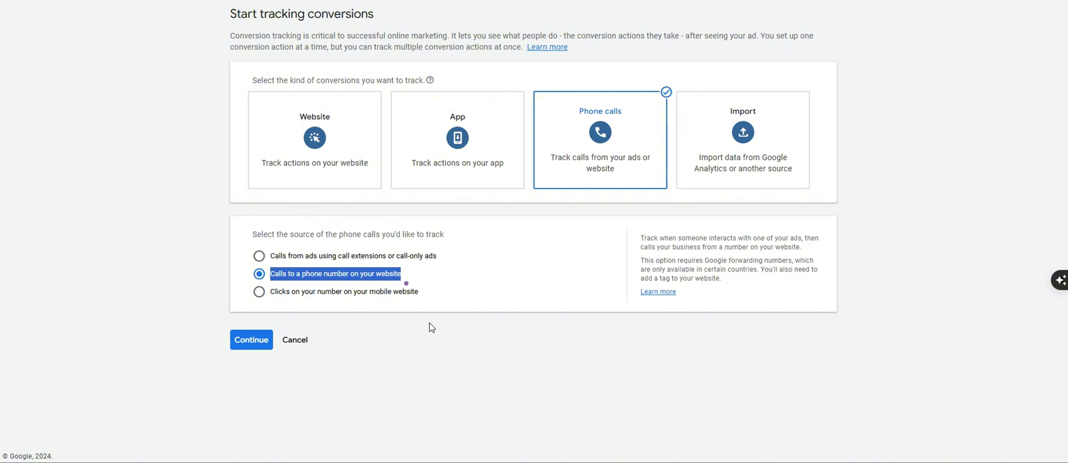
click(342, 275)
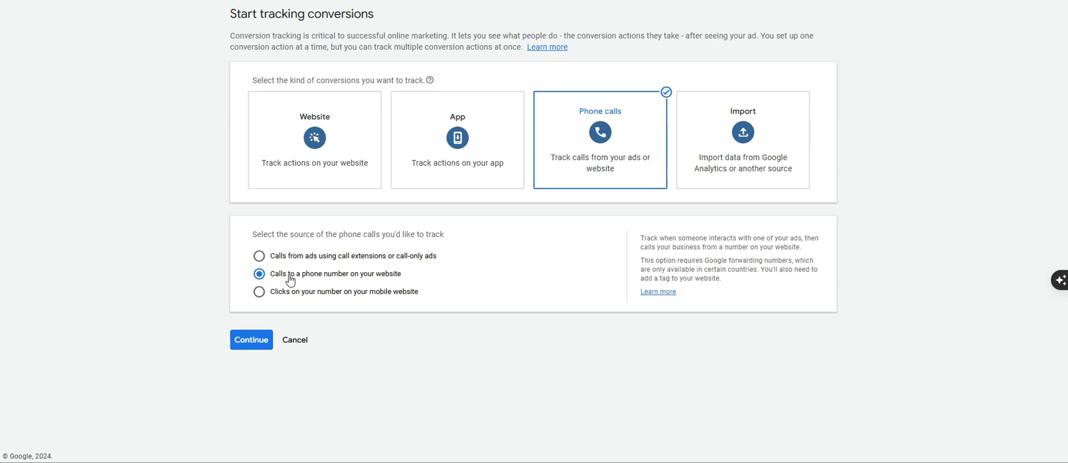
click(240, 339)
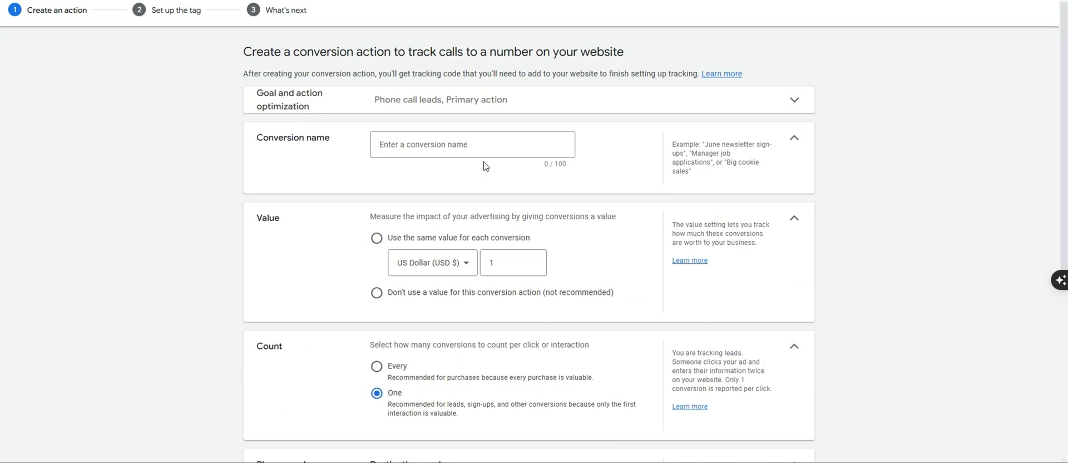
Name the conversion 'Website Calls' and set it to use no conversion value.
click(542, 143)
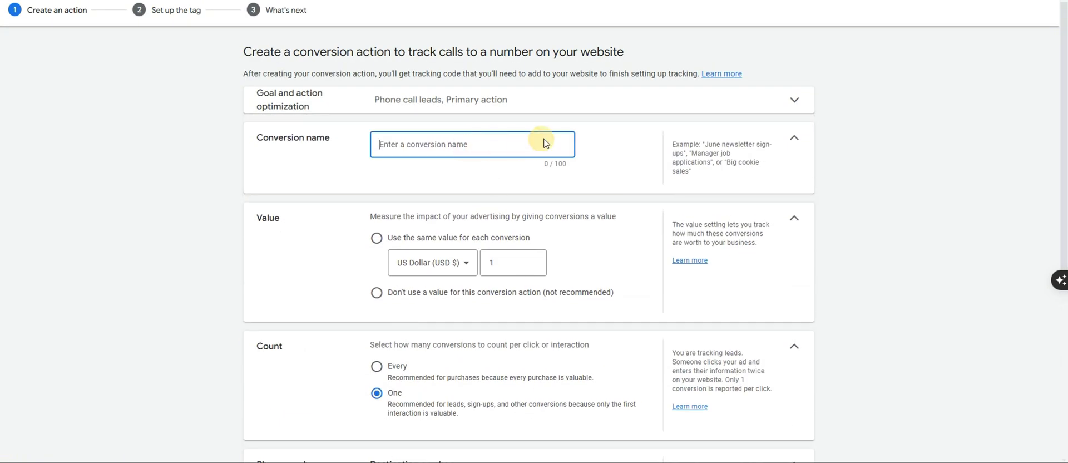
text(Website Calls)
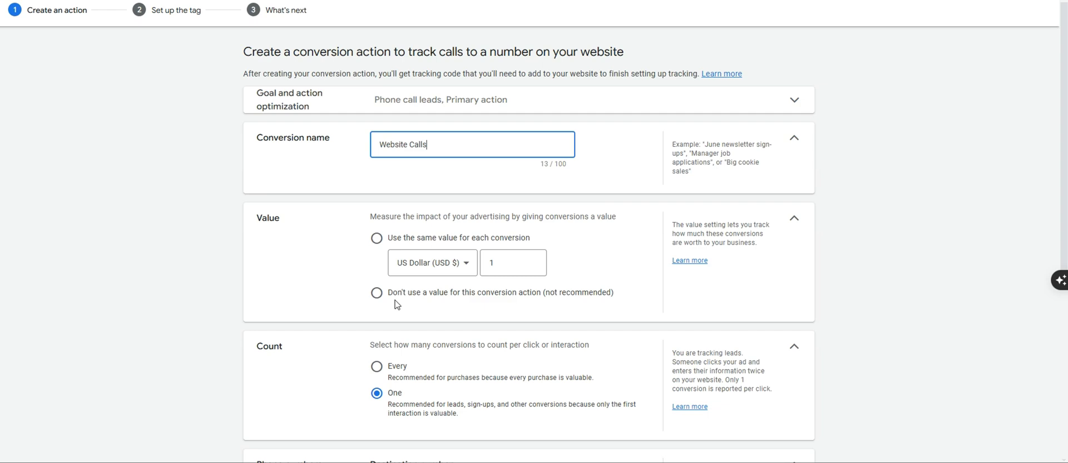
click(376, 293)
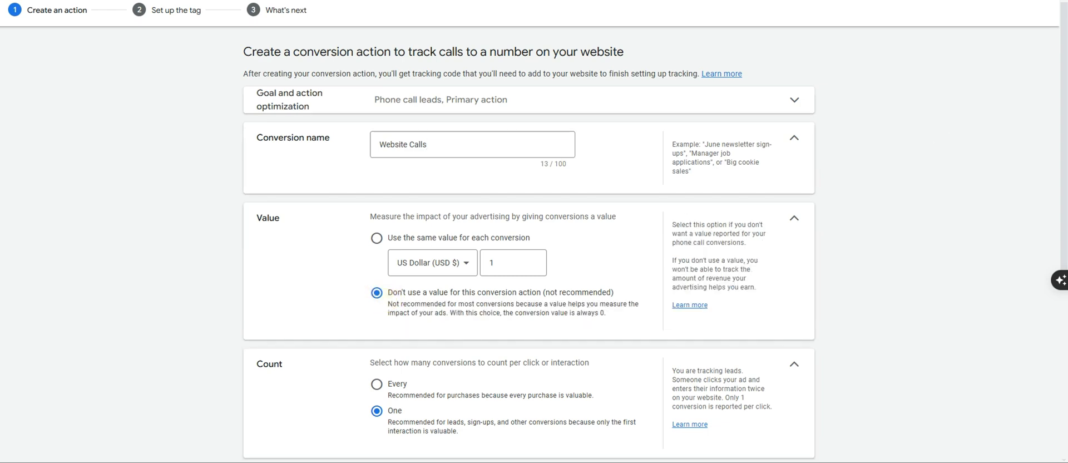
scroll(860, 245, down, 4)
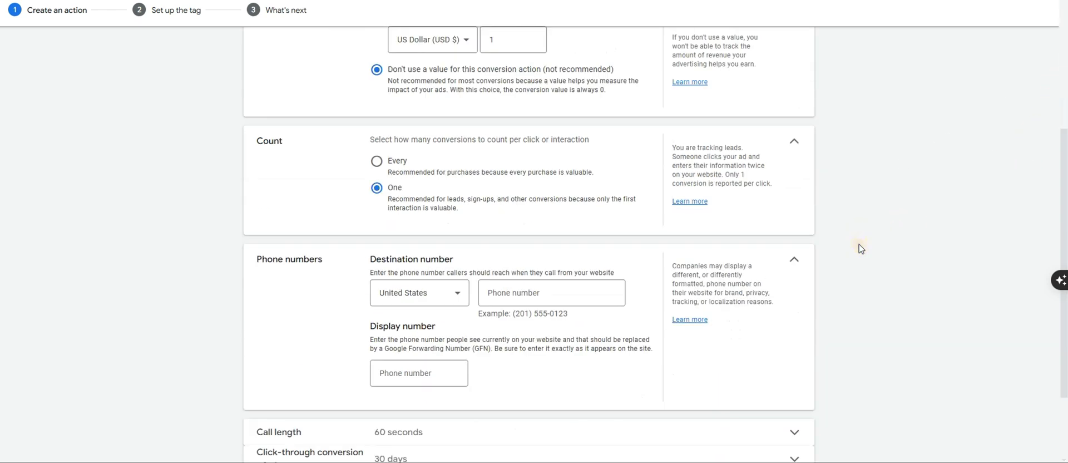
Paste the business phone number into both the Destination number and Display number fields.
scroll(539, 269, down, 1)
click(508, 192)
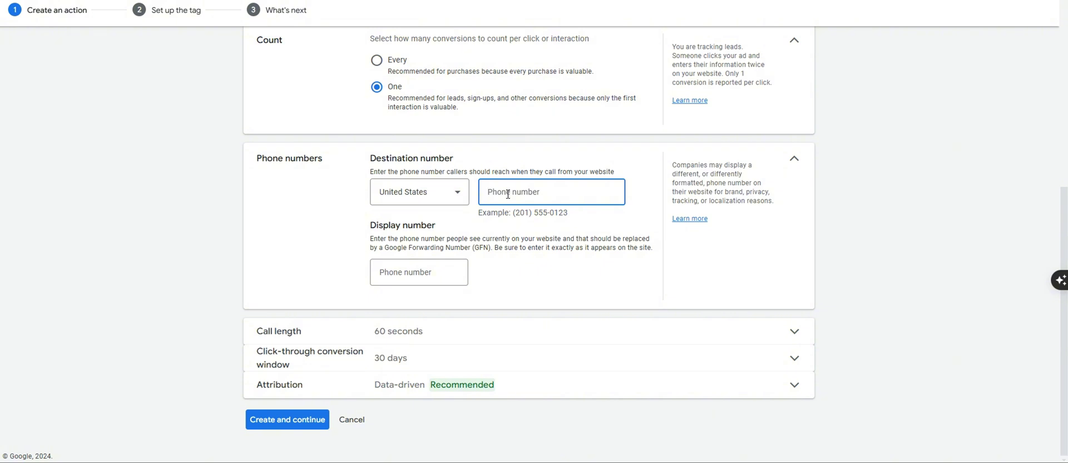
click(415, 270)
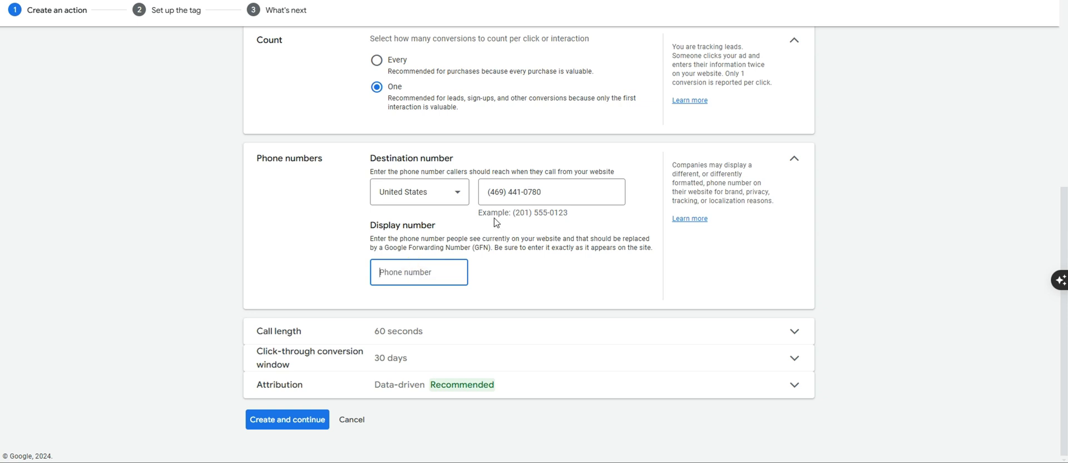
key(shift+Tab)
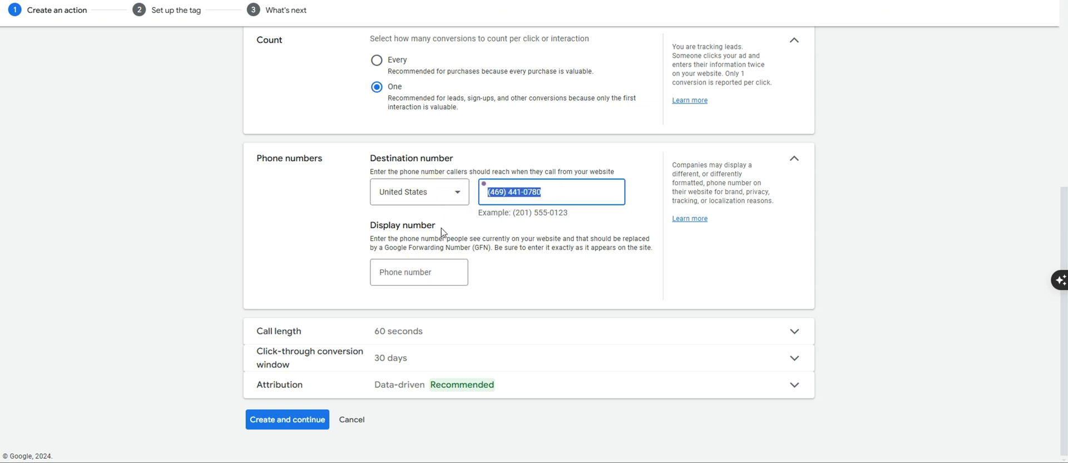
click(419, 272)
key(ctrl+v)
click(542, 247)
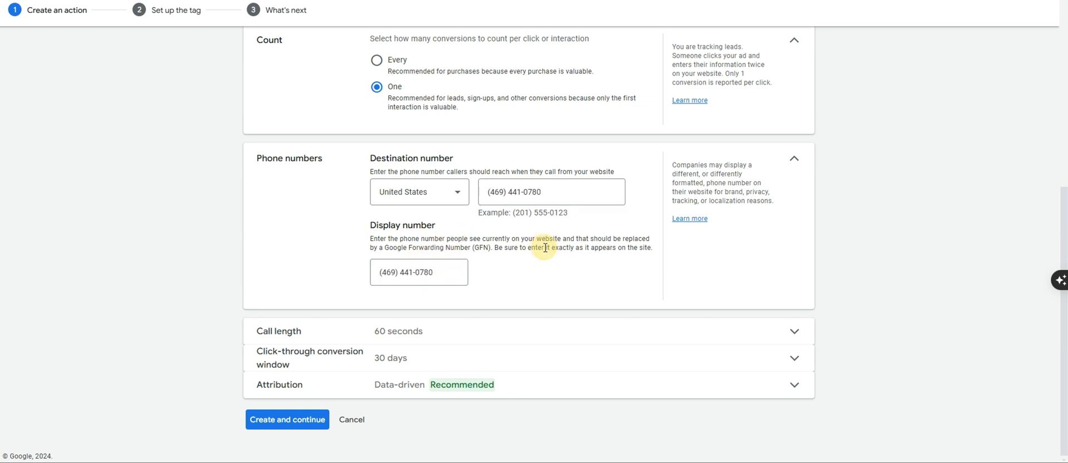
click(503, 191)
click(450, 269)
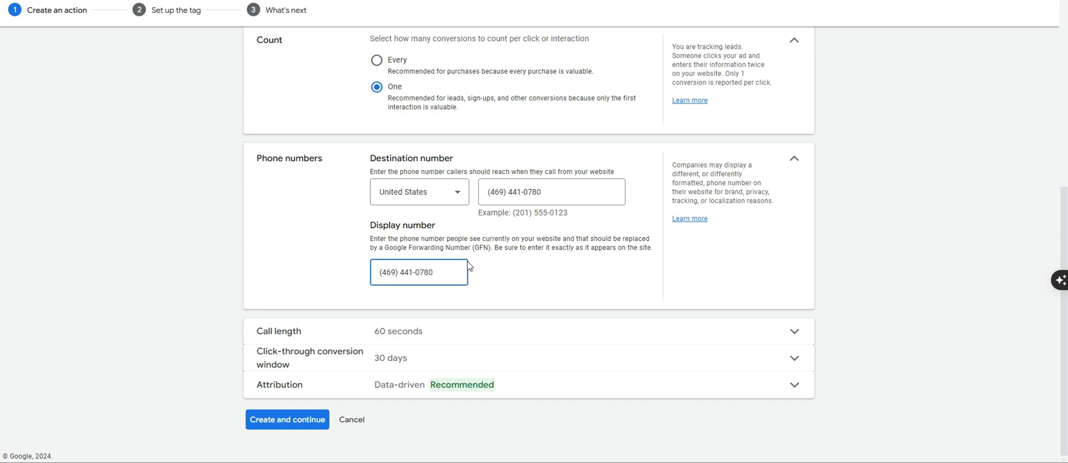
Shorten the minimum call length from 60 to 15 seconds.
click(596, 332)
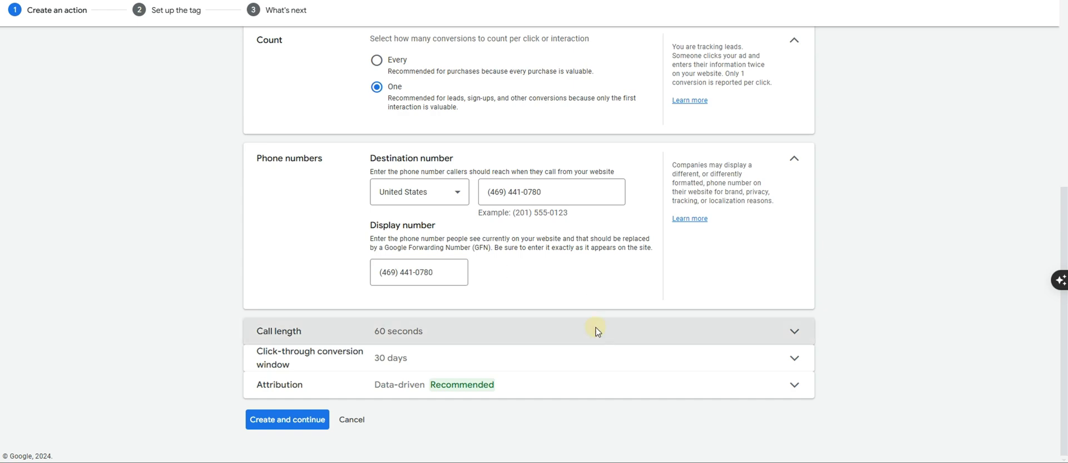
scroll(534, 306, down, 2)
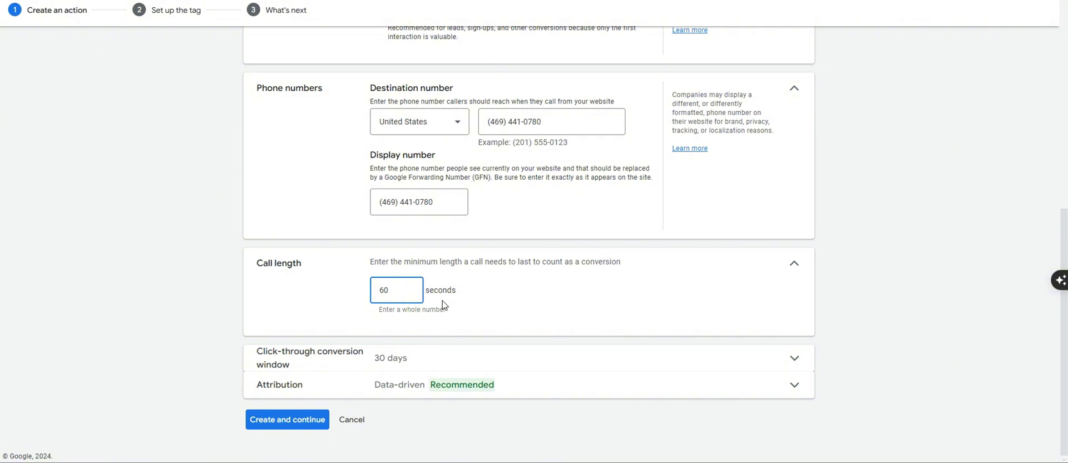
drag(405, 292, 347, 290)
text(15)
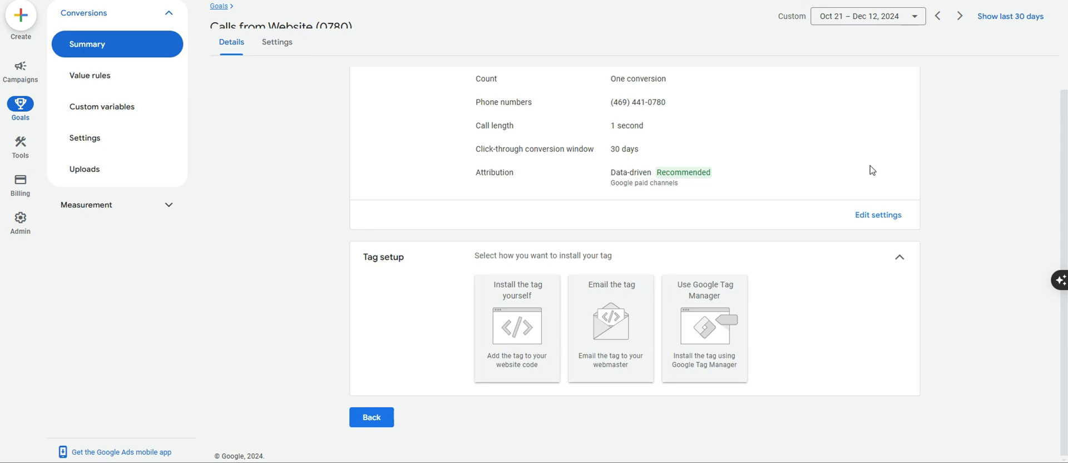
Choose to install the tag yourself and select the Google tag and phone snippet code.
click(525, 303)
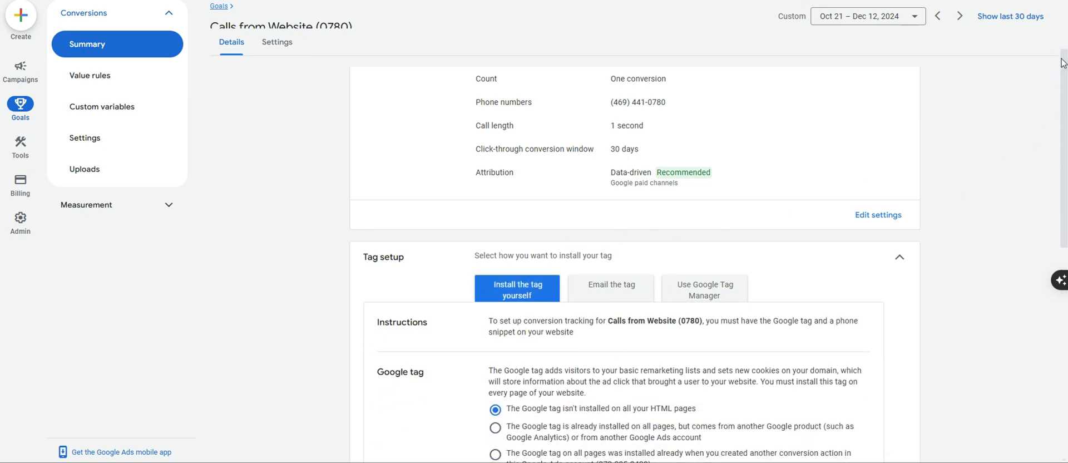
drag(1066, 115, 1063, 215)
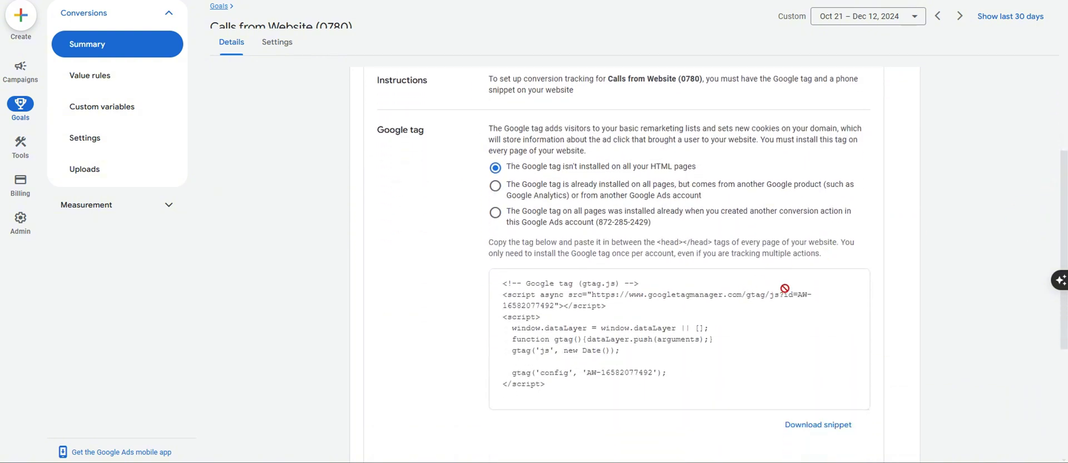
scroll(1065, 167, down, 1)
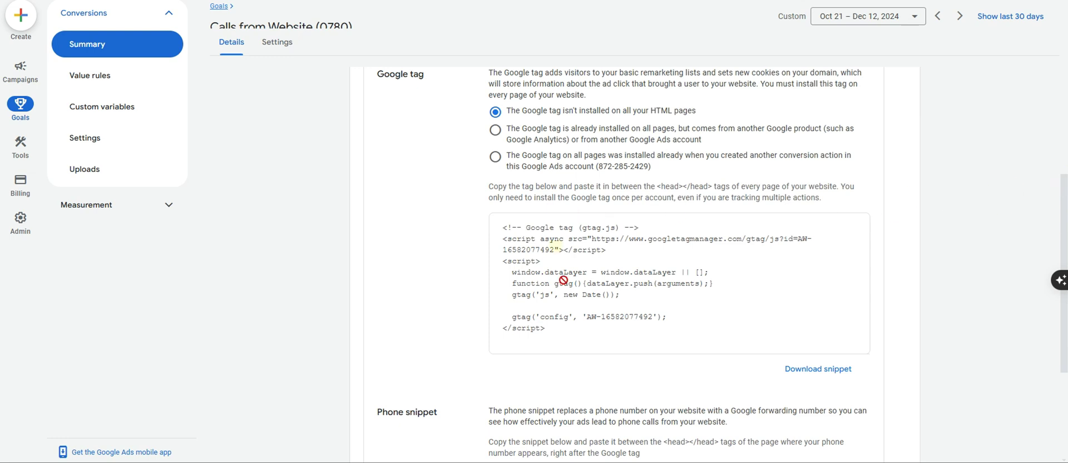
click(595, 297)
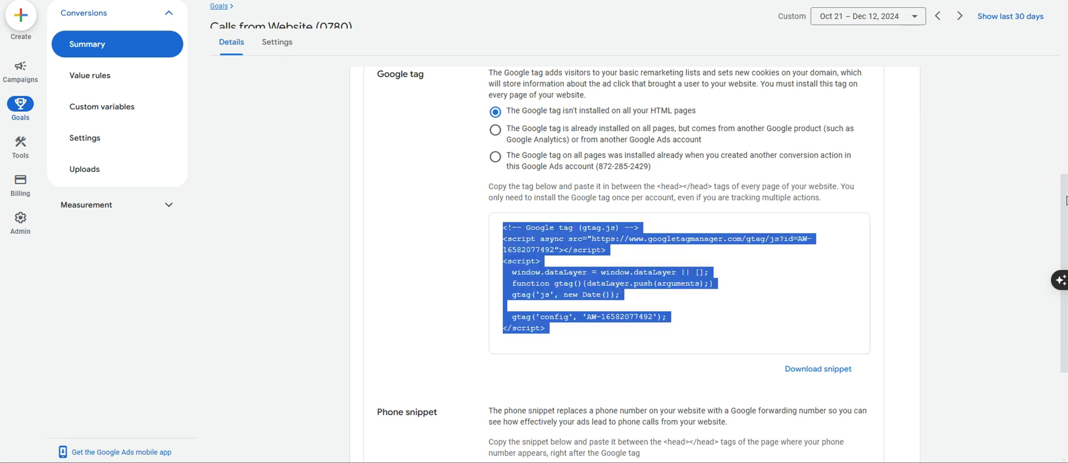
drag(1064, 202, 1063, 283)
click(660, 306)
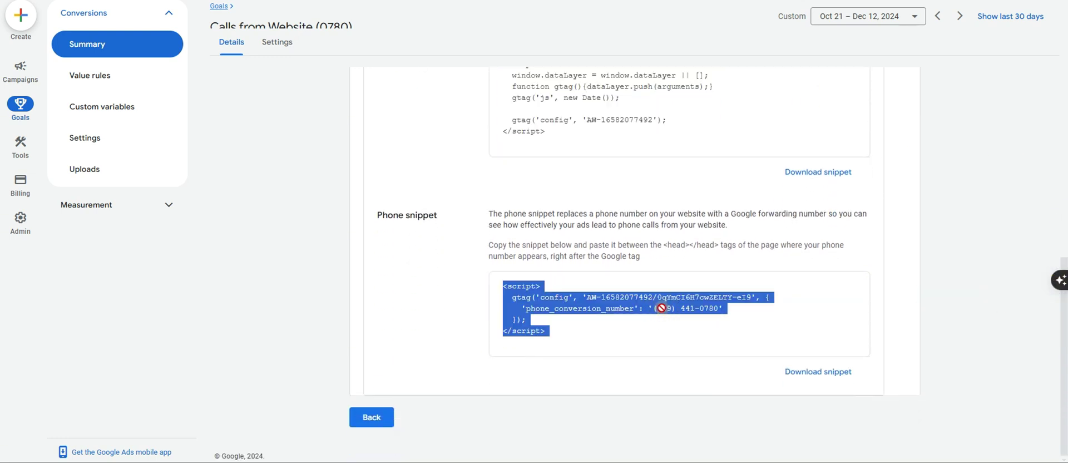
drag(1063, 351, 1064, 260)
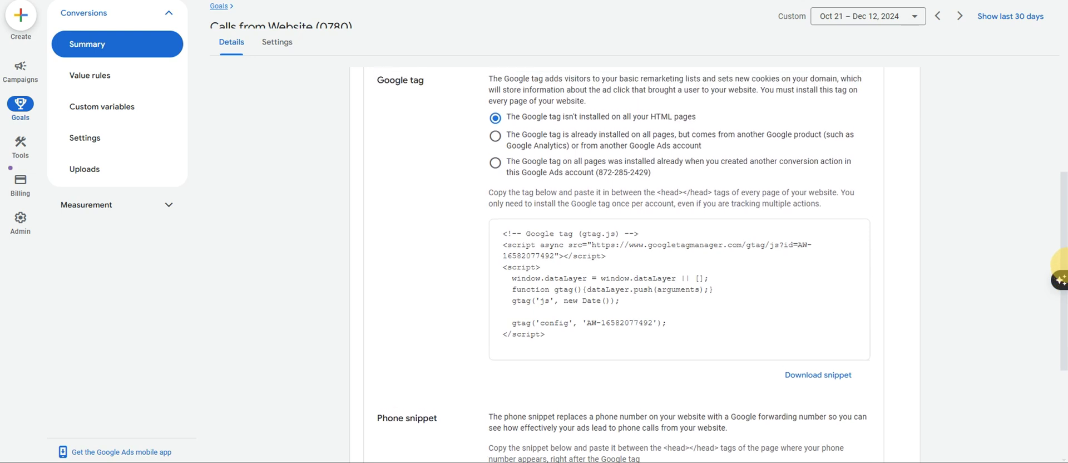
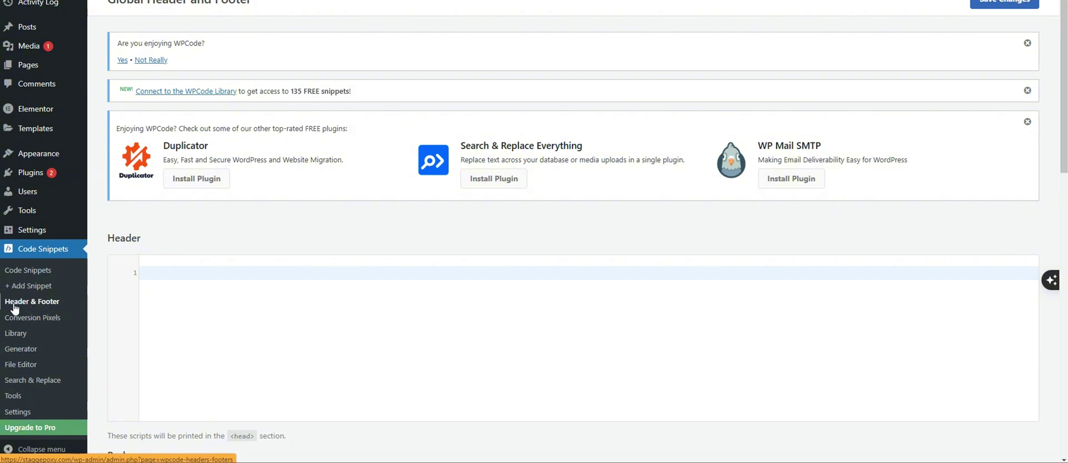
Paste the Google tag from Google Ads into the WPCode Header code box.
click(262, 279)
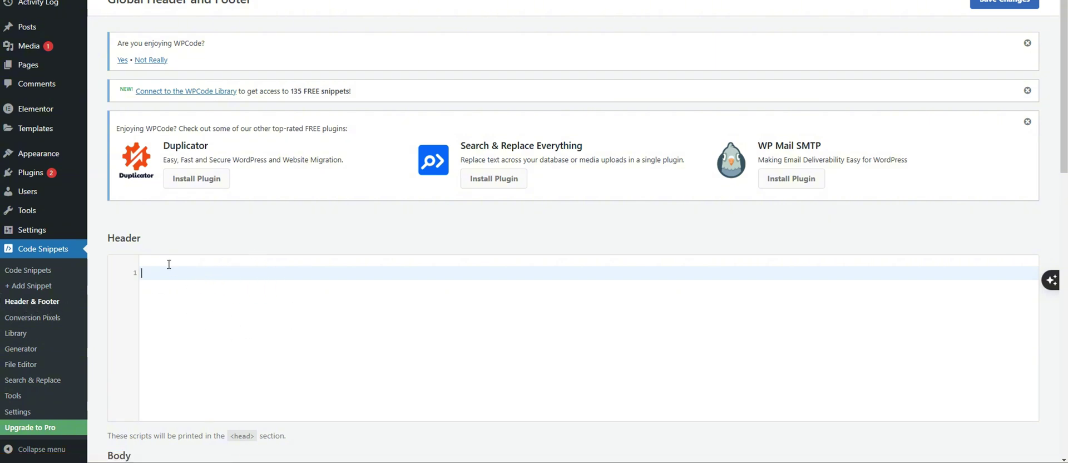
double_click(123, 237)
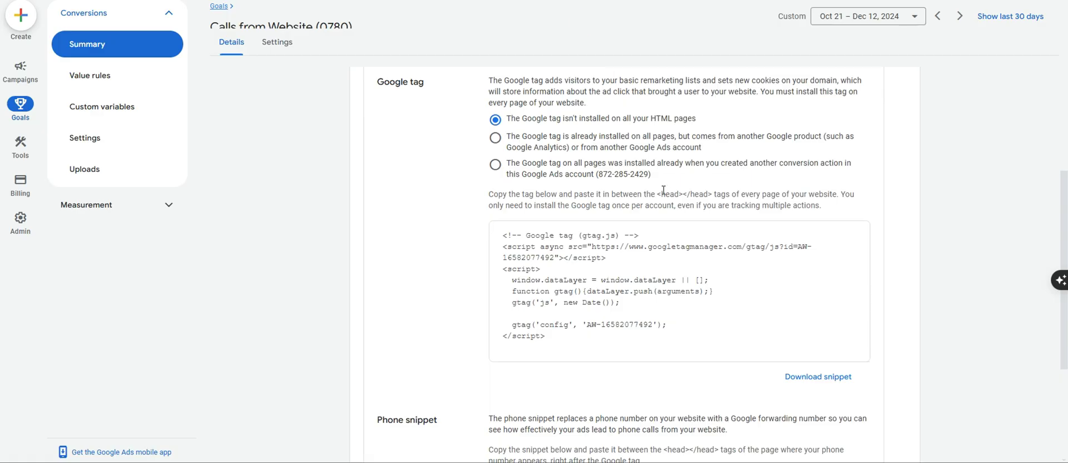
drag(659, 193, 713, 190)
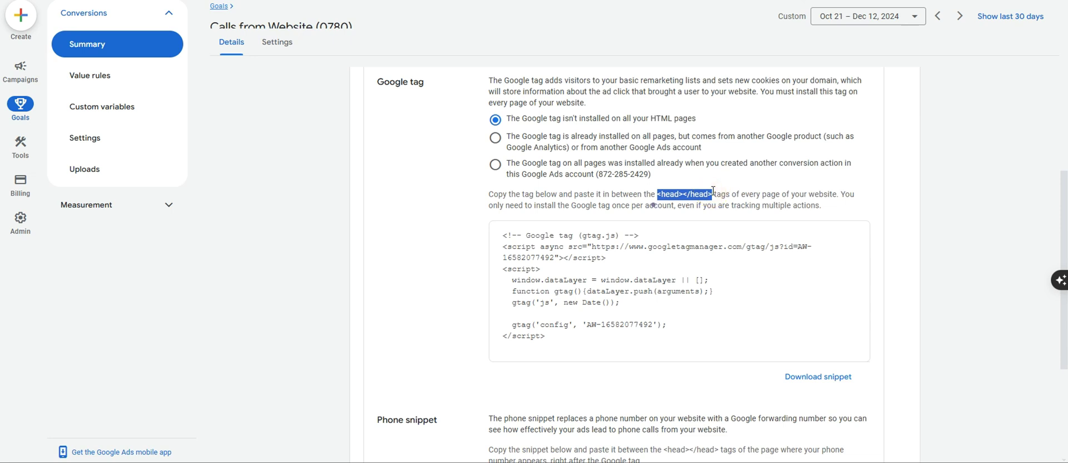
click(590, 251)
key(ctrl+c)
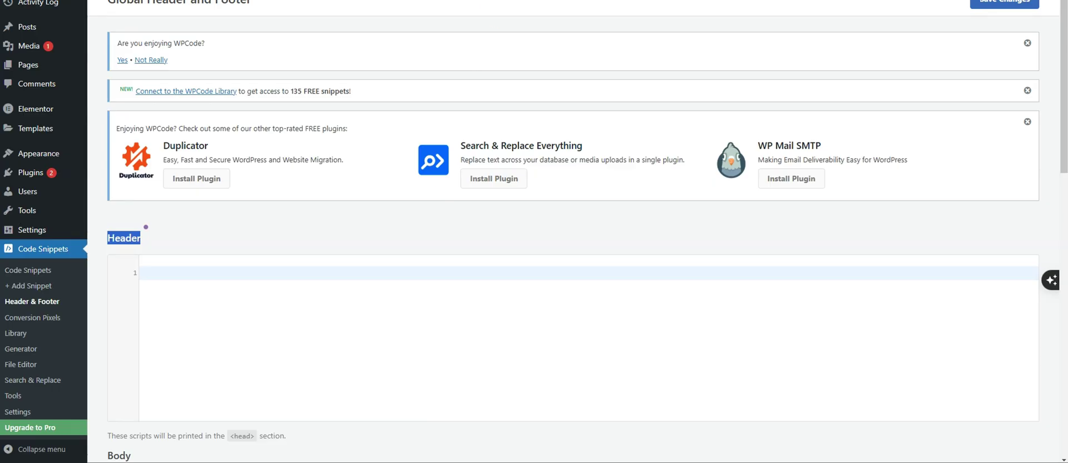
click(341, 276)
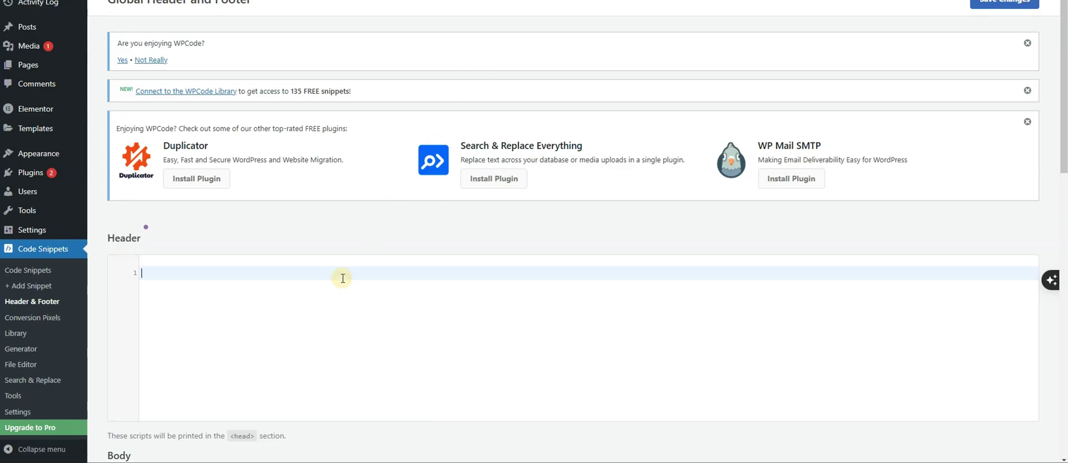
key(ctrl+v)
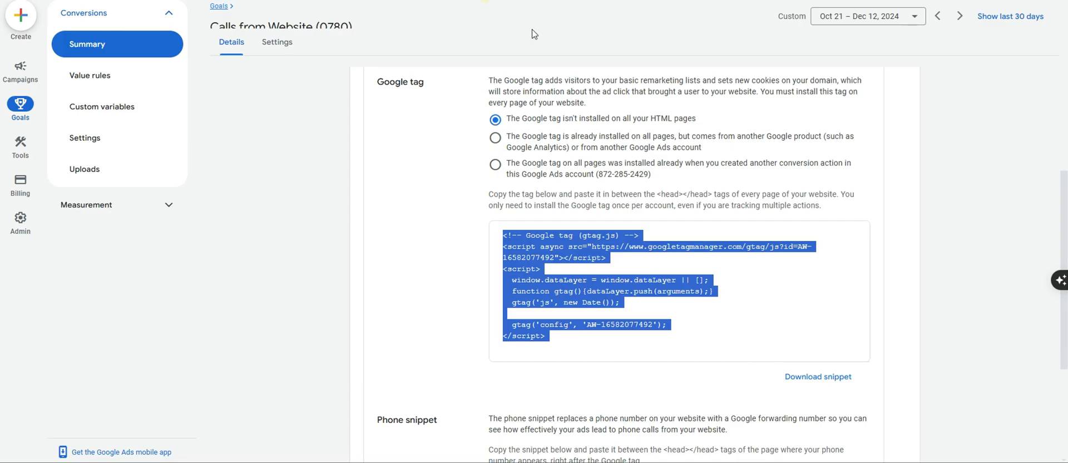
Paste the phone snippet below the Google tag and review the header code.
scroll(812, 258, down, 4)
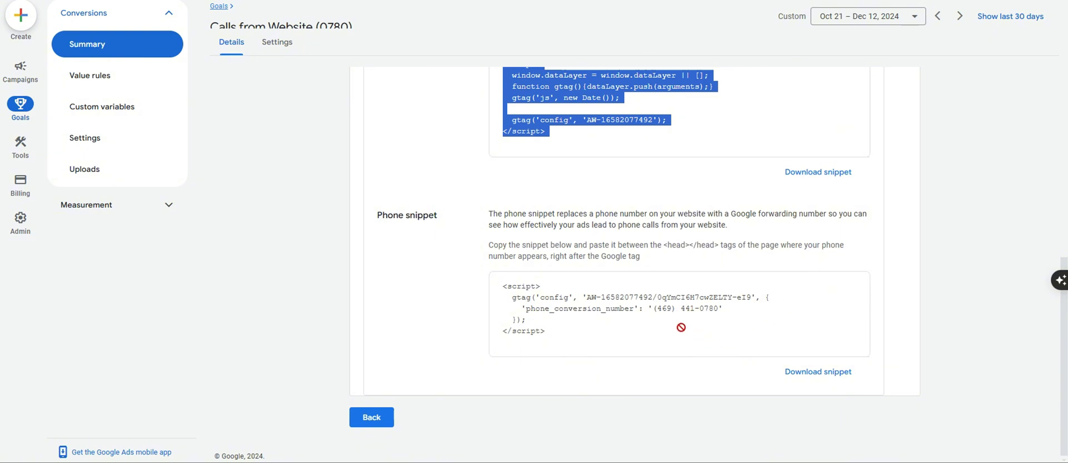
click(662, 363)
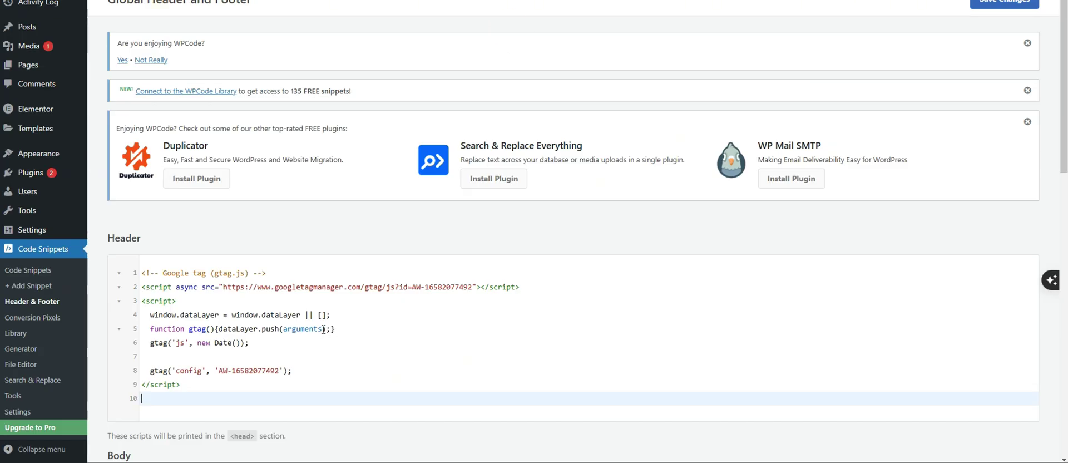
key(ctrl+v)
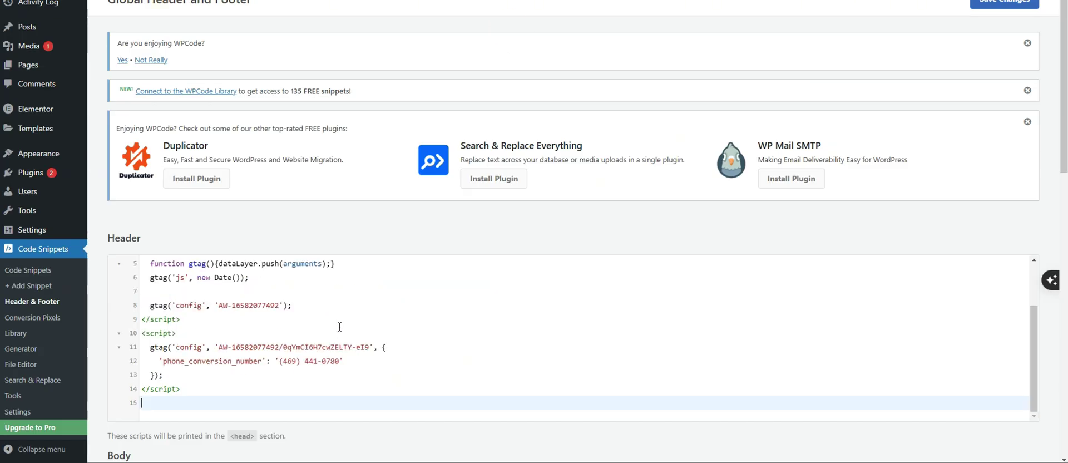
drag(205, 392, 167, 234)
click(188, 314)
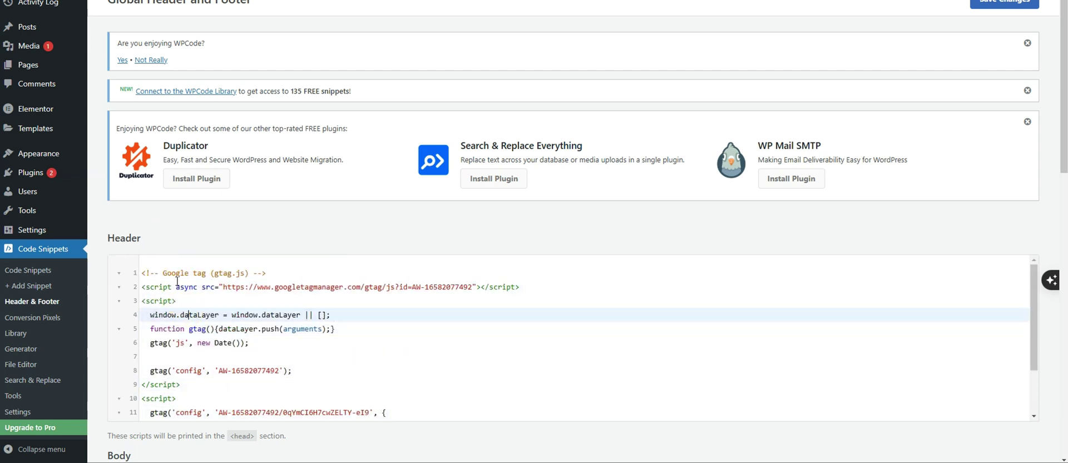
scroll(201, 327, down, 1)
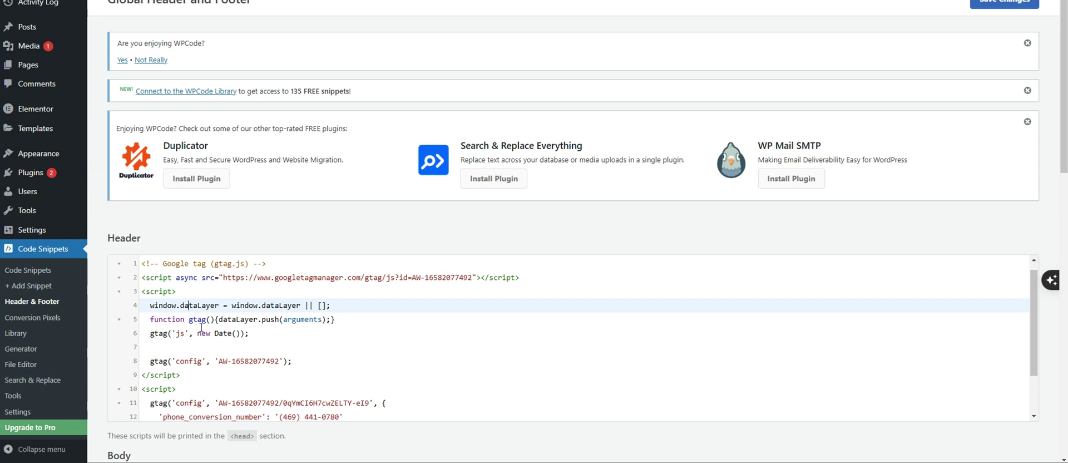
scroll(201, 327, down, 4)
drag(194, 389, 128, 228)
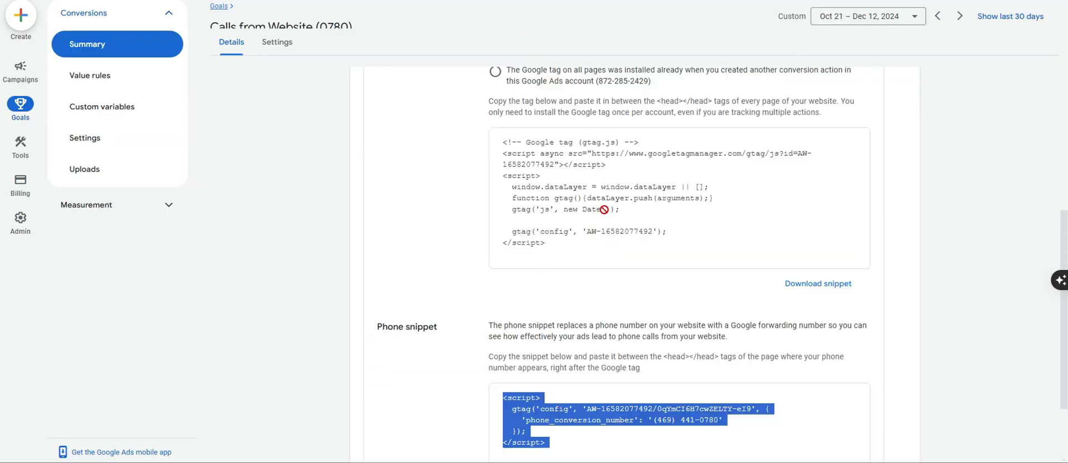
scroll(512, 62, up, 1)
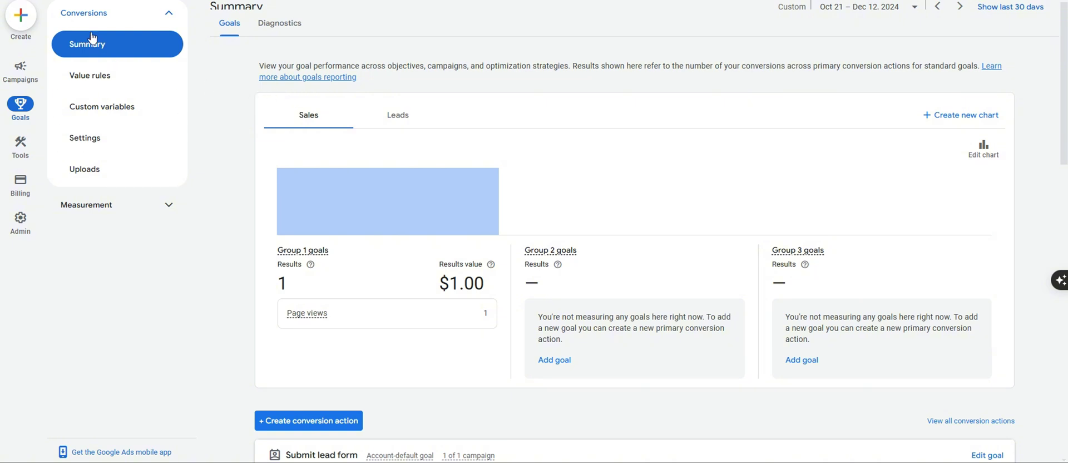
Set the call conversion action to Call Extension in Conversions settings and save.
click(109, 142)
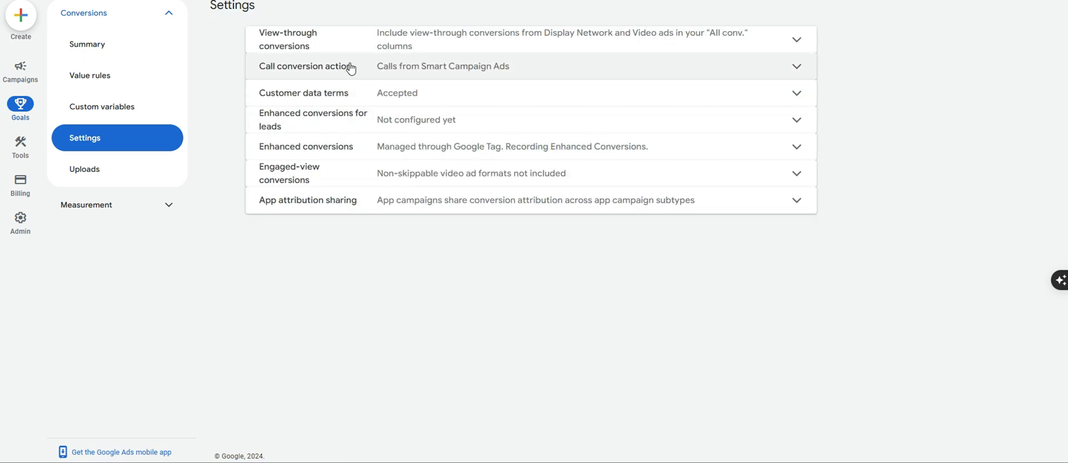
drag(259, 68, 552, 62)
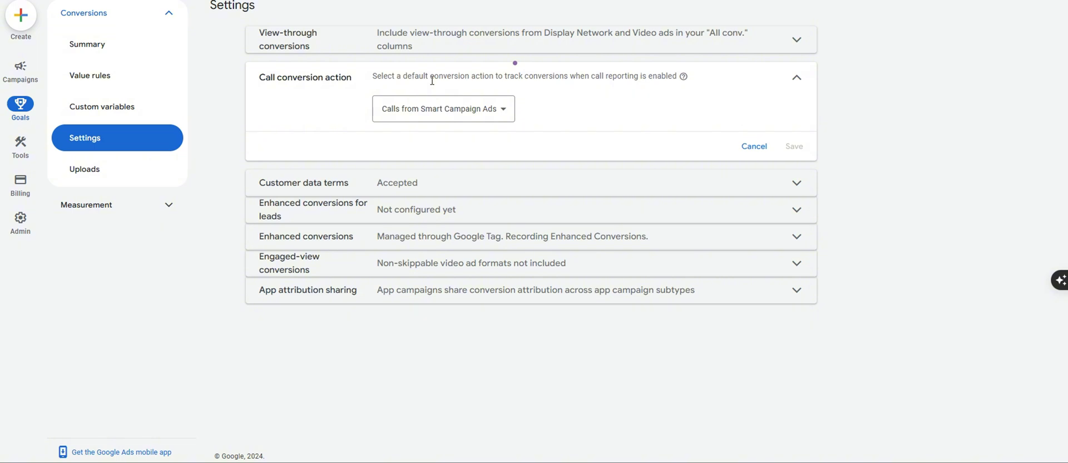
click(450, 102)
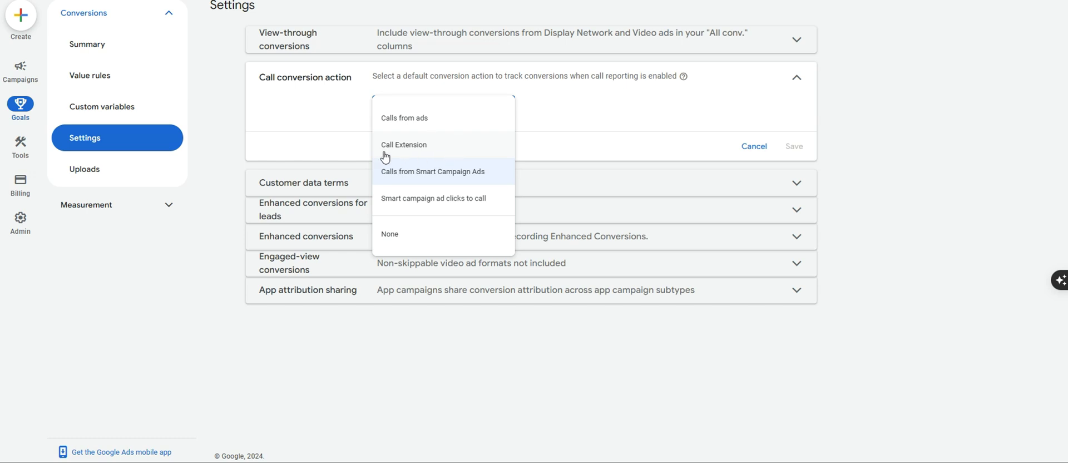
click(412, 156)
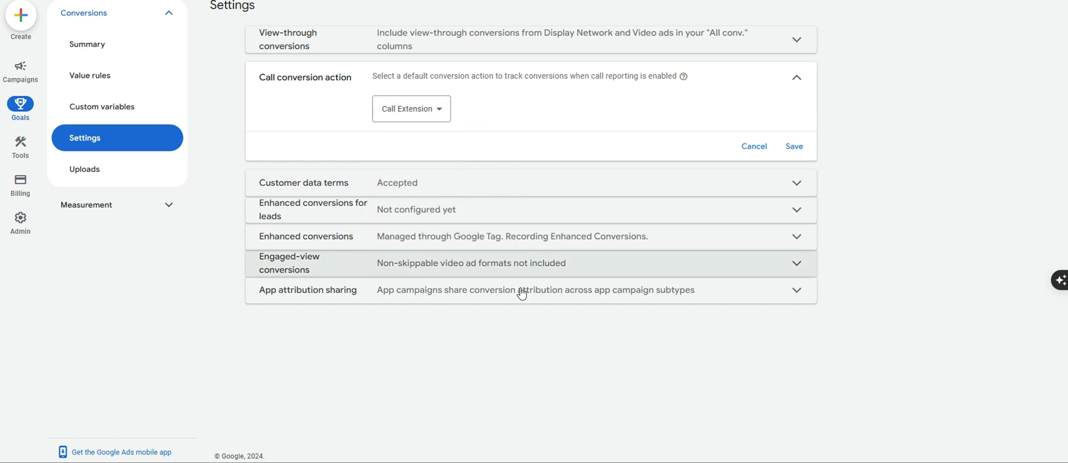
click(803, 148)
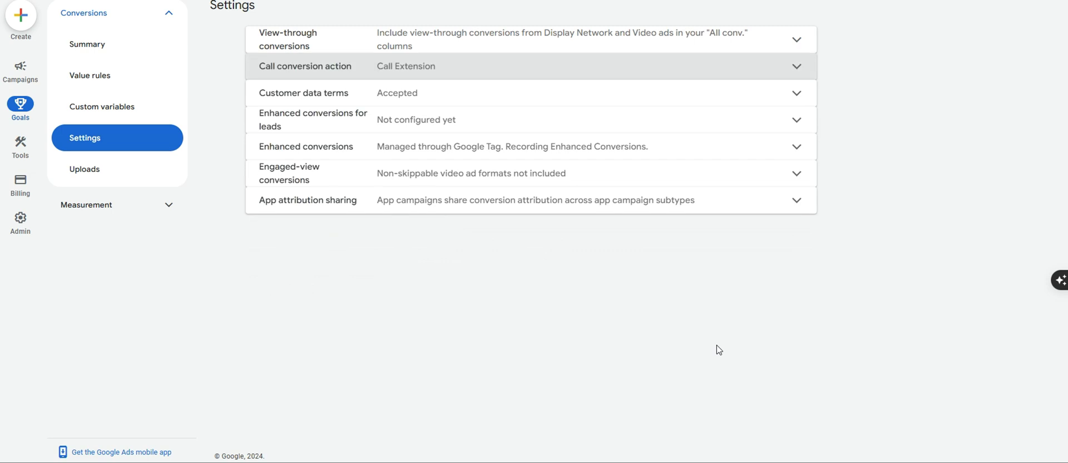
Turn on enhanced conversions for leads using the Google tag method and save.
click(262, 124)
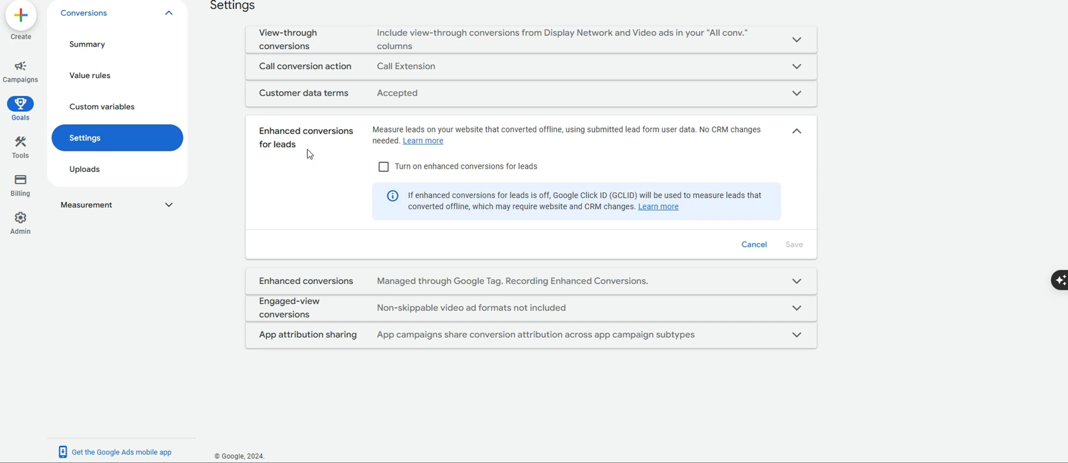
drag(309, 154, 251, 130)
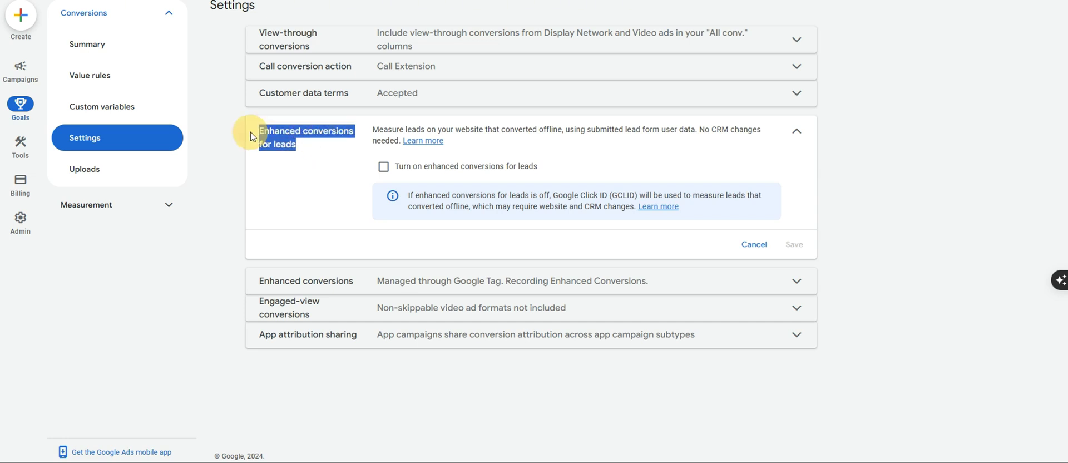
click(384, 170)
click(421, 230)
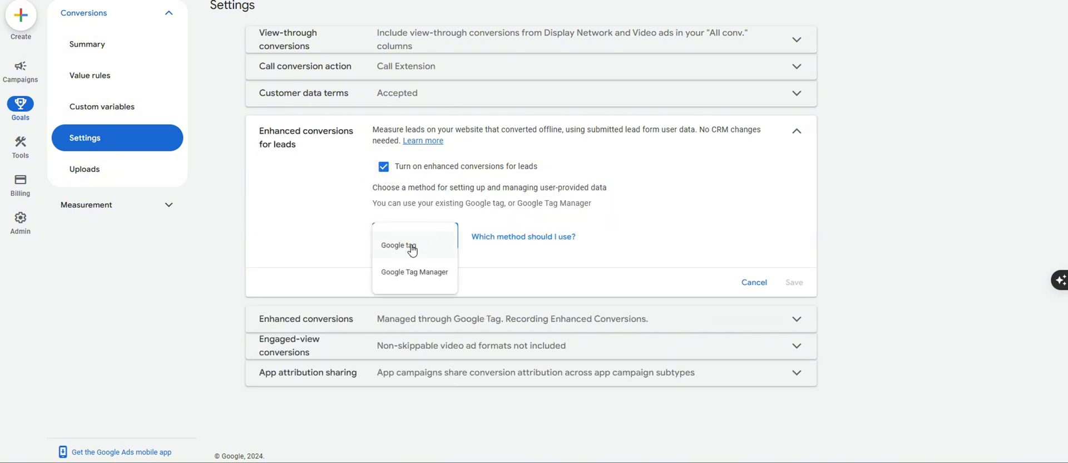
click(411, 246)
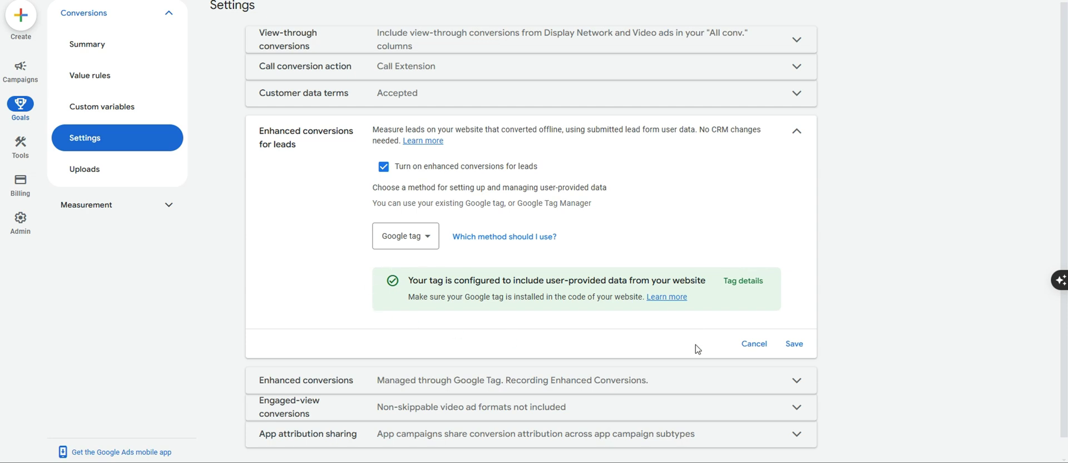
click(794, 344)
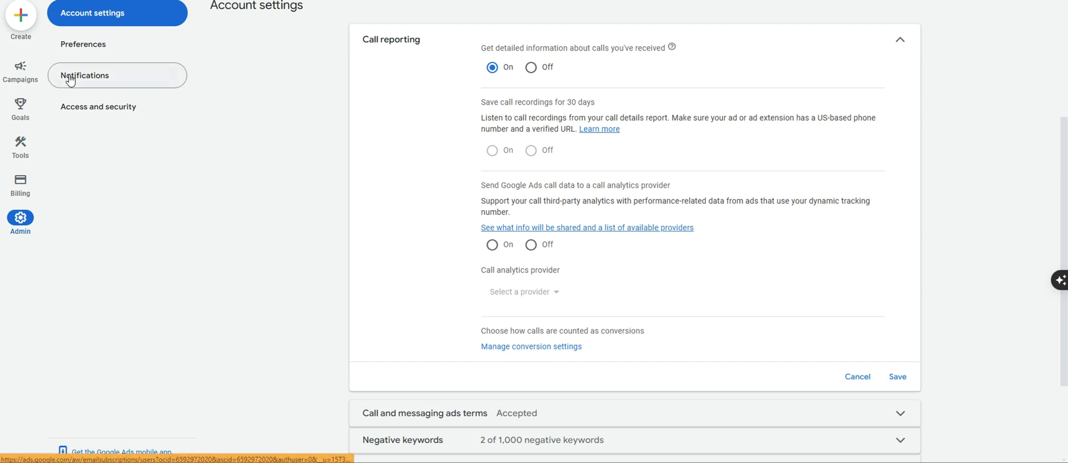
Review the call and messaging ads terms in Account settings.
mouse_move(20, 88)
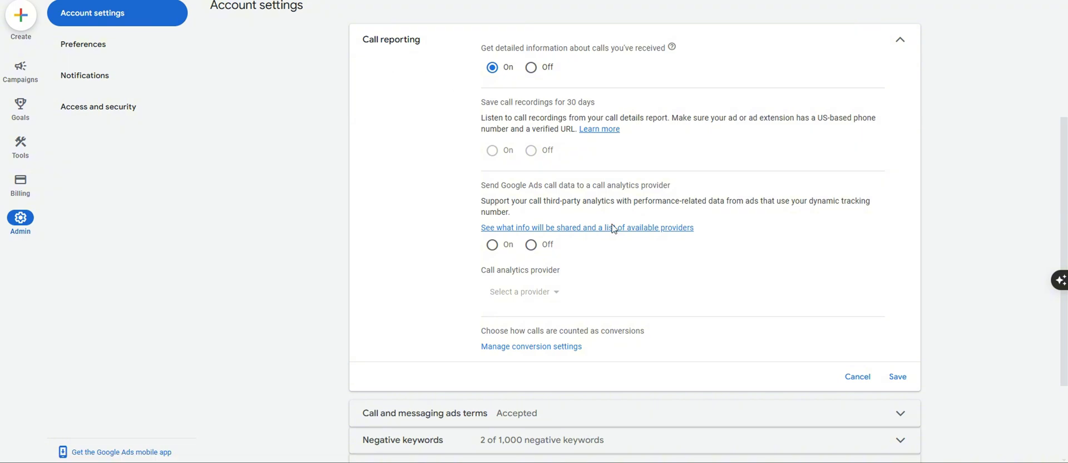
click(615, 414)
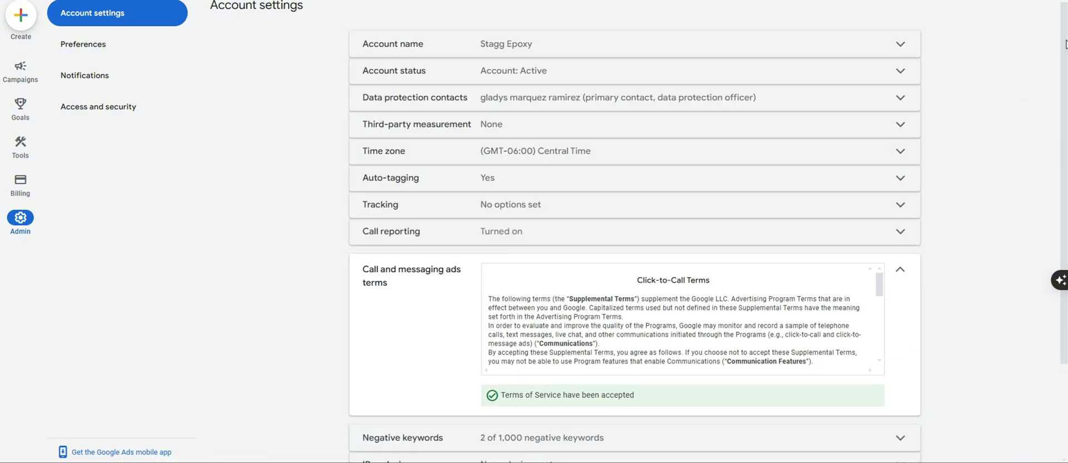
drag(1065, 44, 1051, 222)
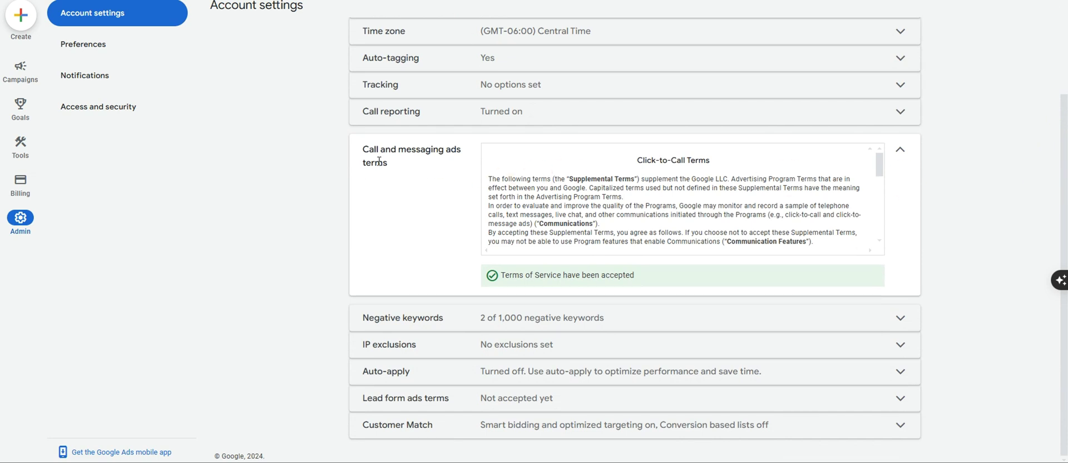
drag(398, 169, 356, 146)
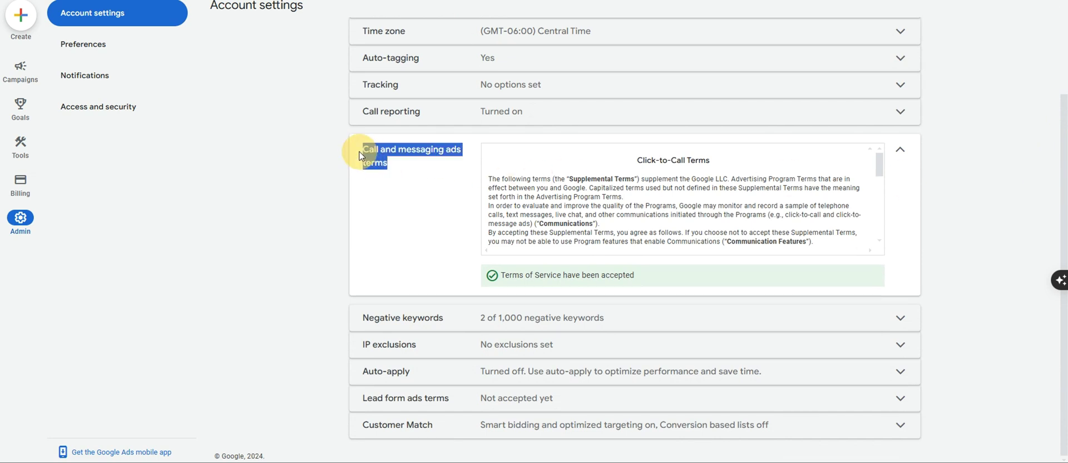
click(491, 188)
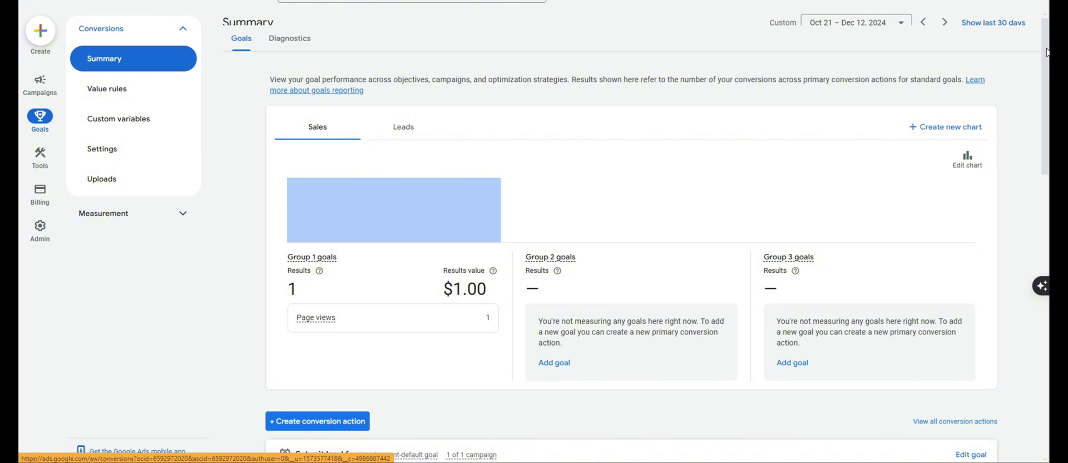
drag(1047, 53, 1047, 67)
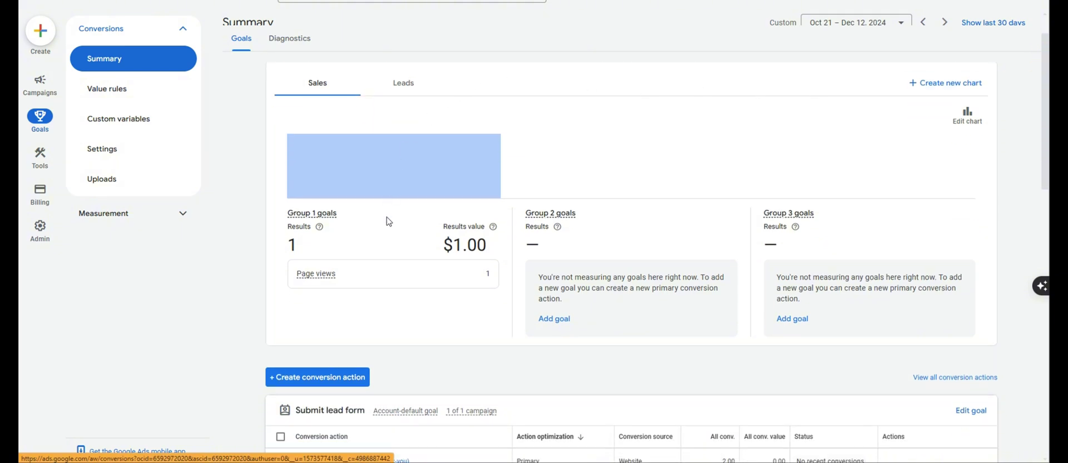
click(314, 377)
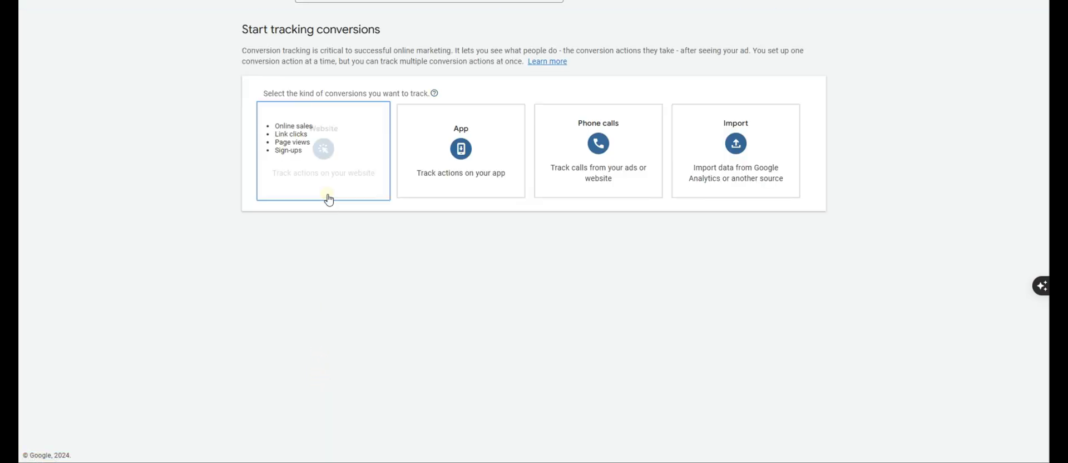
click(327, 192)
drag(375, 153, 267, 151)
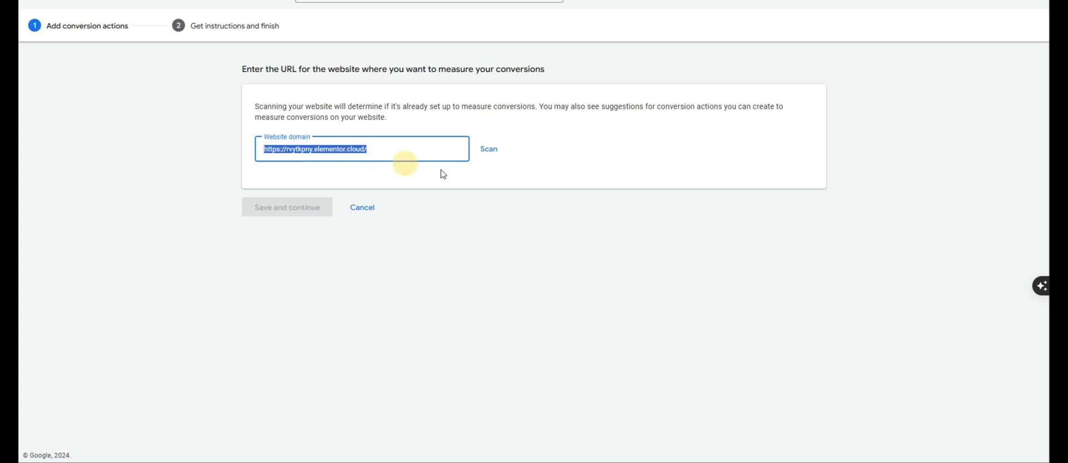
text(https://staggepoxy.com/)
click(470, 216)
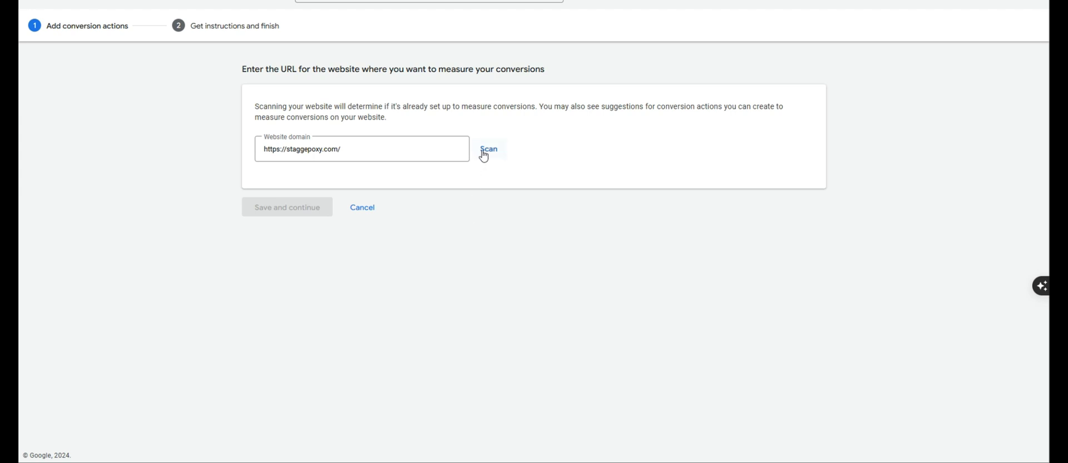
click(483, 154)
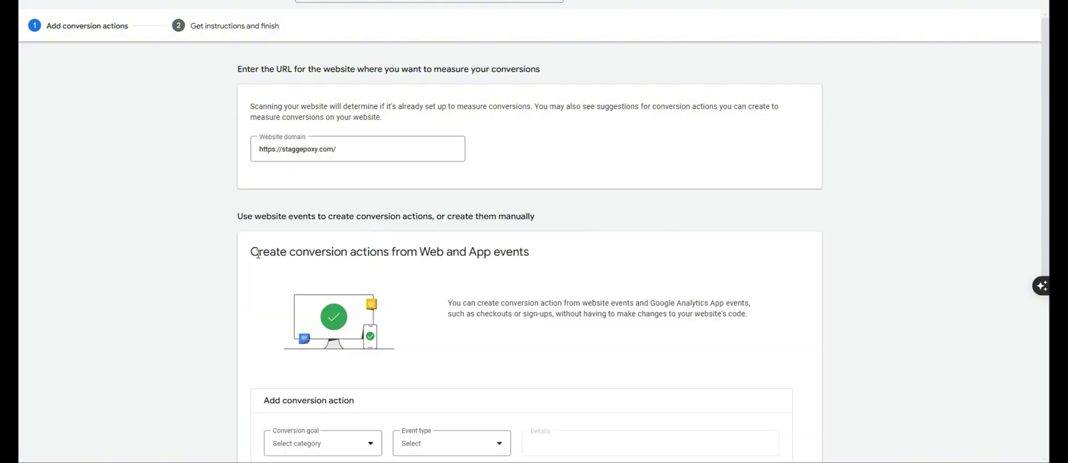
Switch over to the website's thank-you page.
drag(250, 253, 553, 246)
drag(1047, 62, 1047, 123)
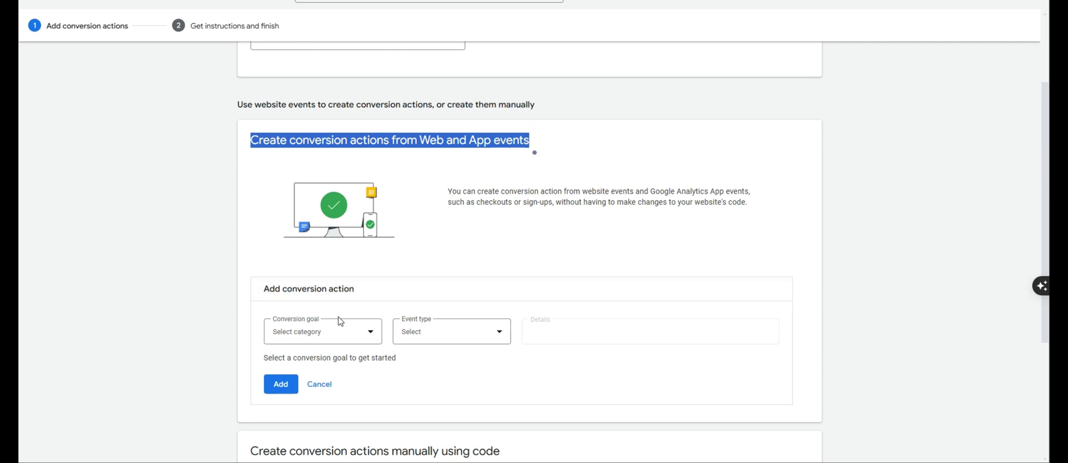
click(43, 179)
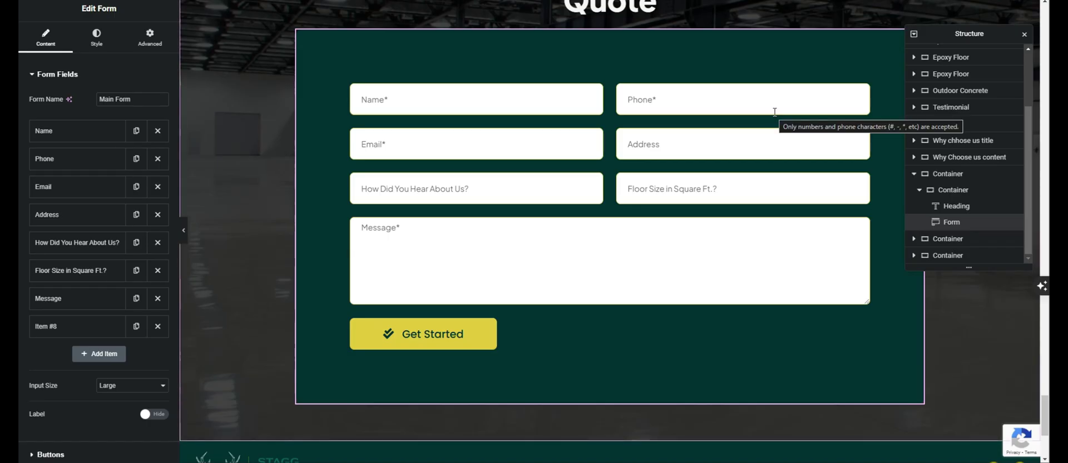
click(586, 108)
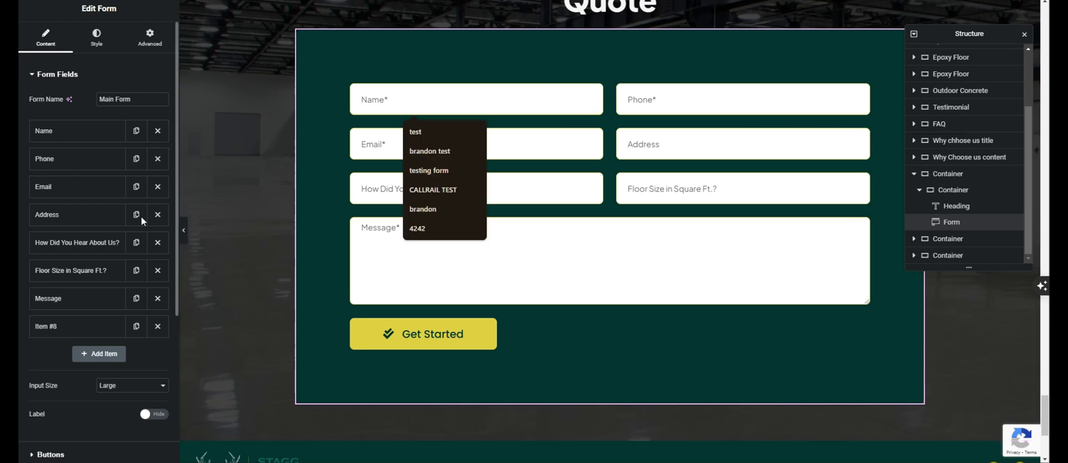
scroll(174, 105, down, 4)
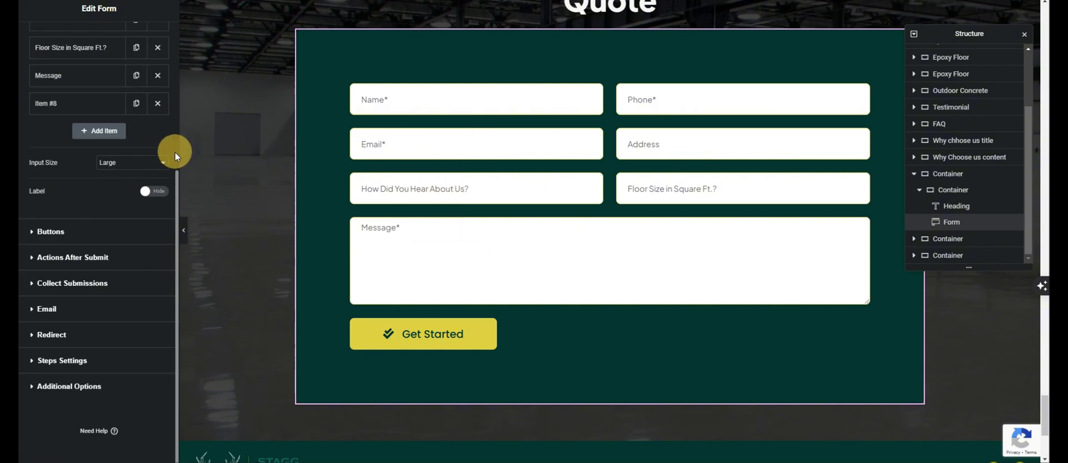
click(53, 257)
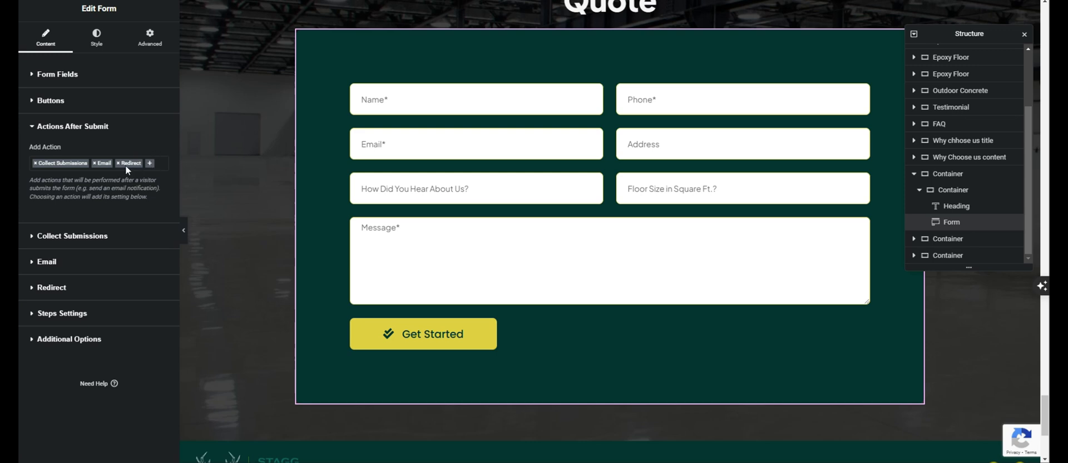
click(60, 289)
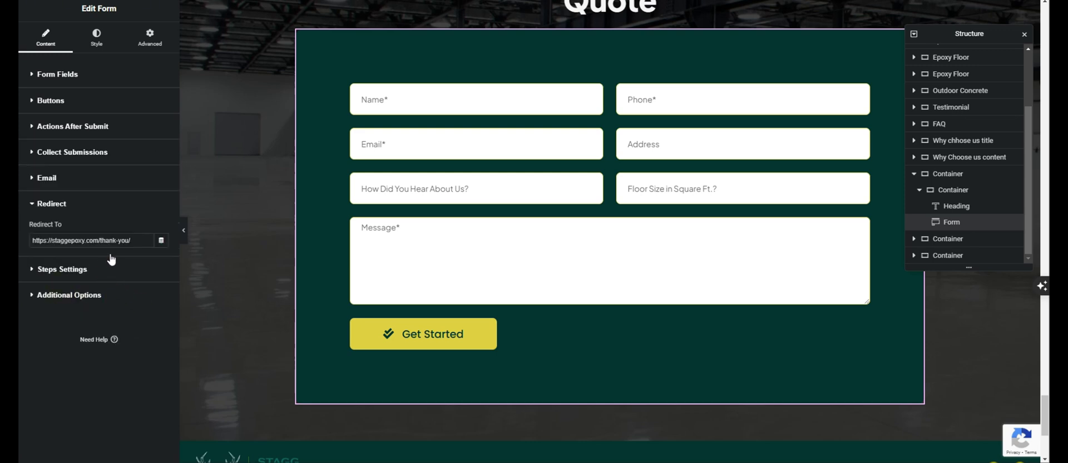
click(134, 241)
drag(134, 241, 34, 240)
click(100, 240)
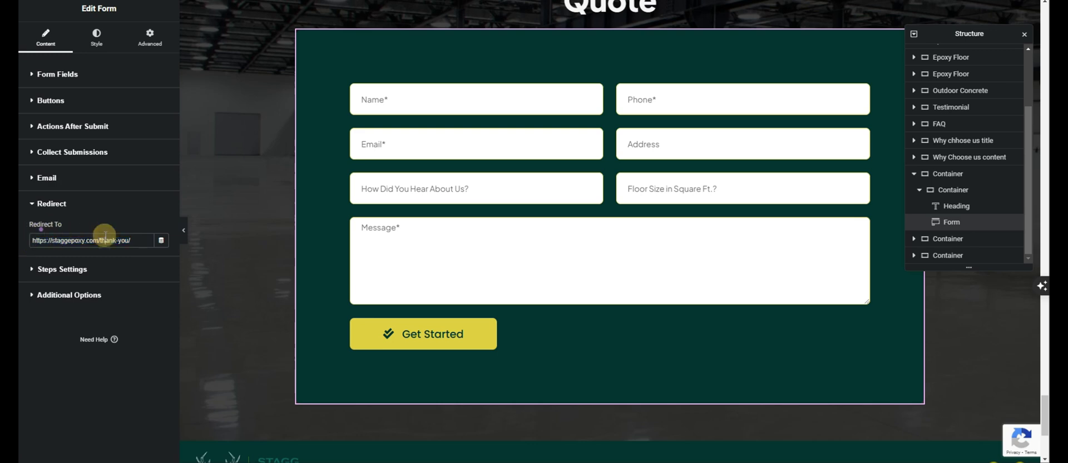
triple_click(114, 240)
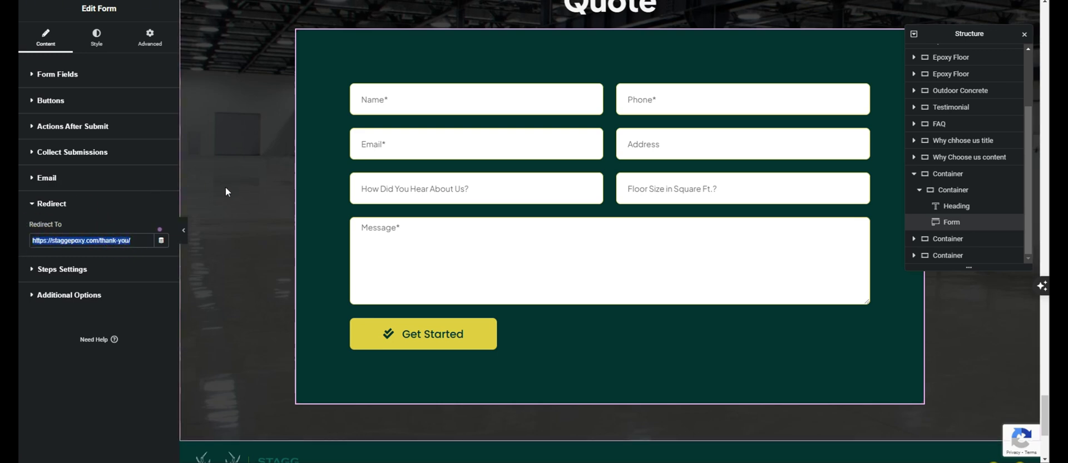
click(135, 240)
drag(135, 240, 99, 240)
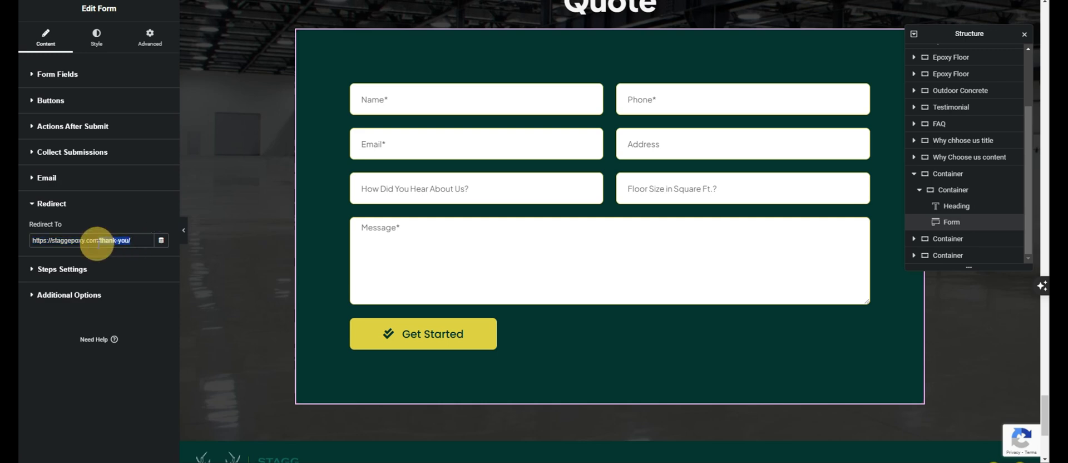
key(ctrl+a)
key(ctrl+c)
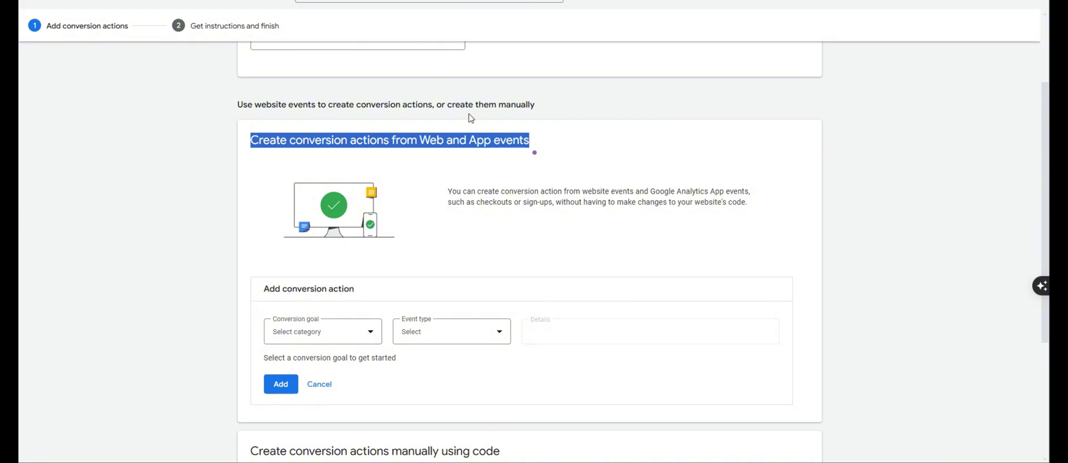
Set the conversion goal to Submit lead form with Page load as the event type.
scroll(504, 187, down, 2)
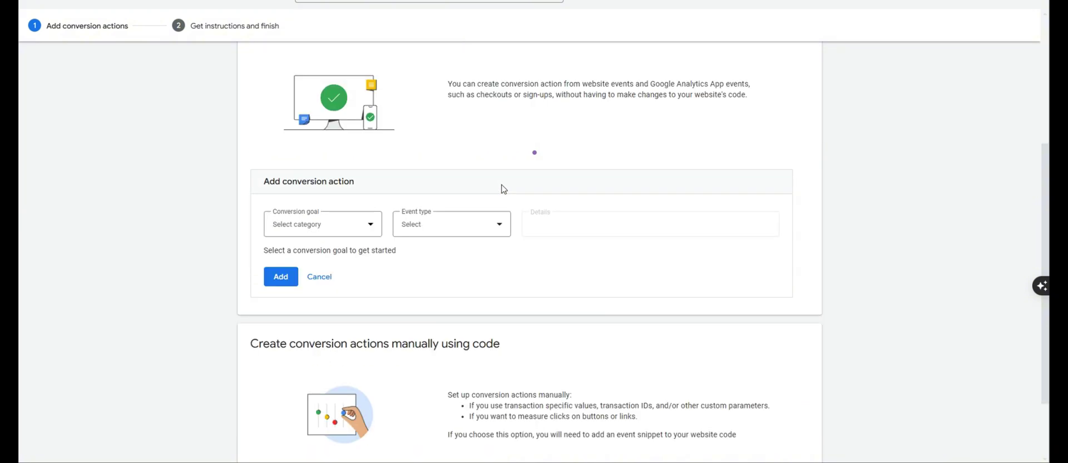
scroll(503, 189, up, 1)
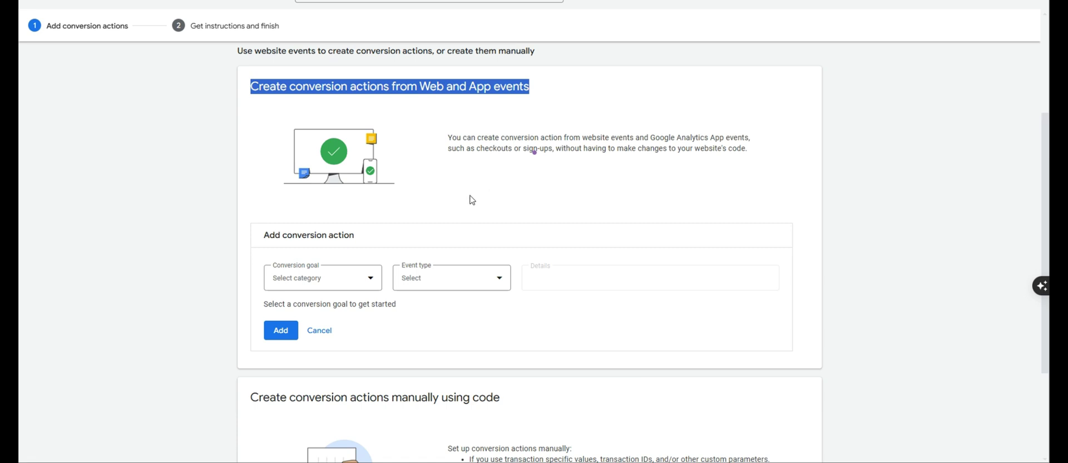
click(322, 273)
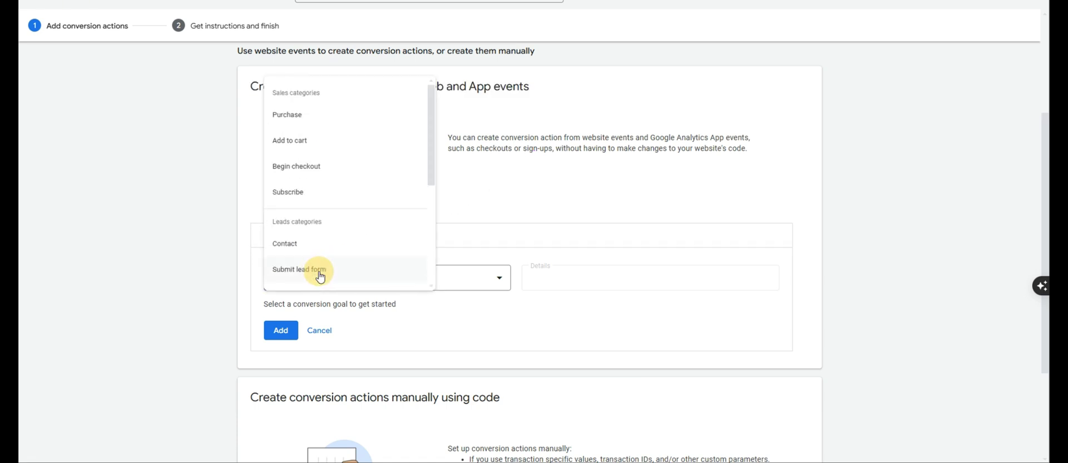
click(313, 274)
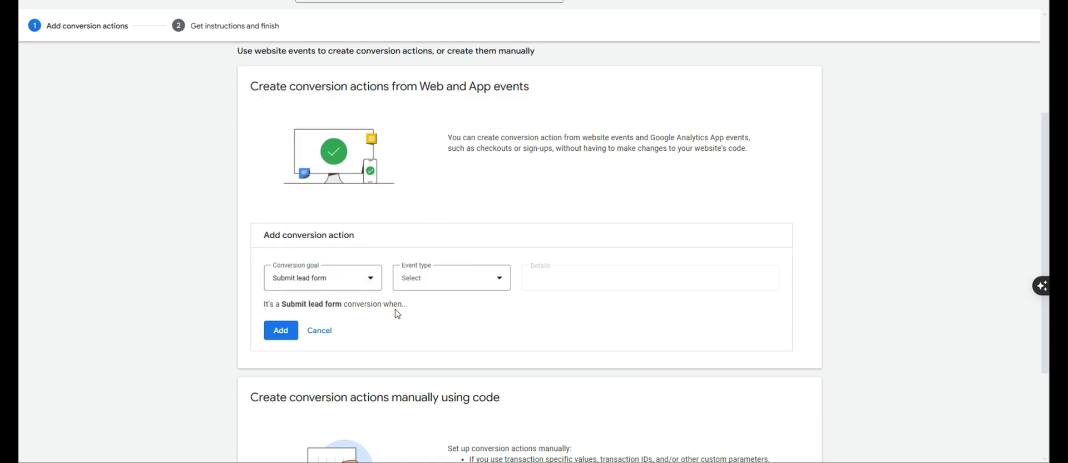
click(443, 282)
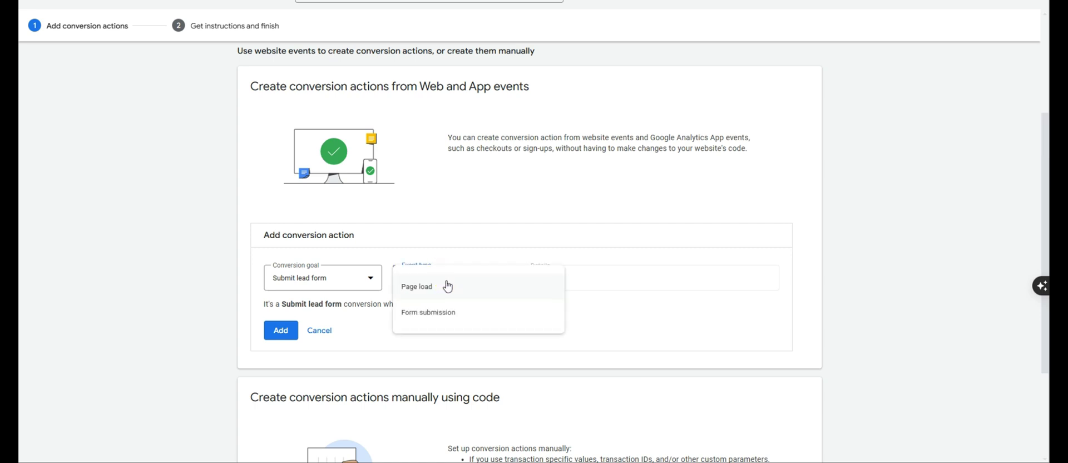
click(448, 286)
click(445, 284)
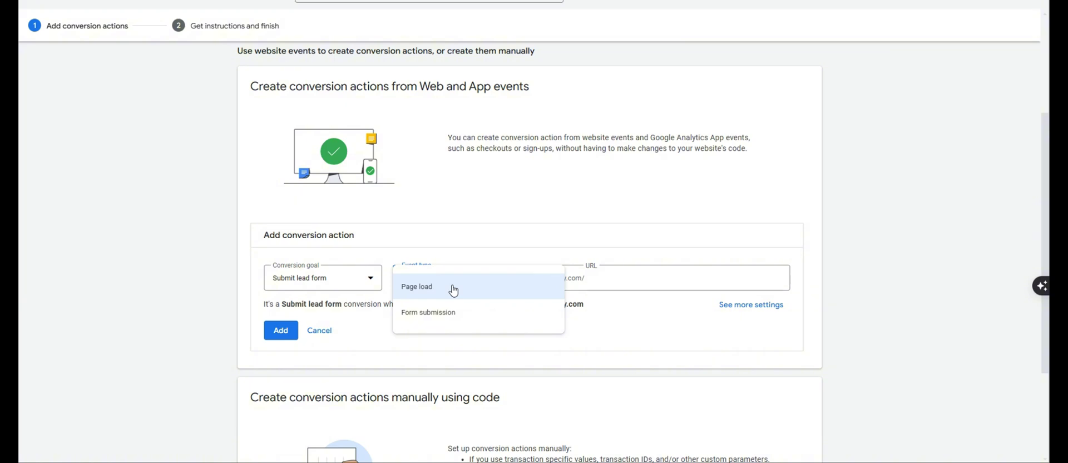
click(453, 289)
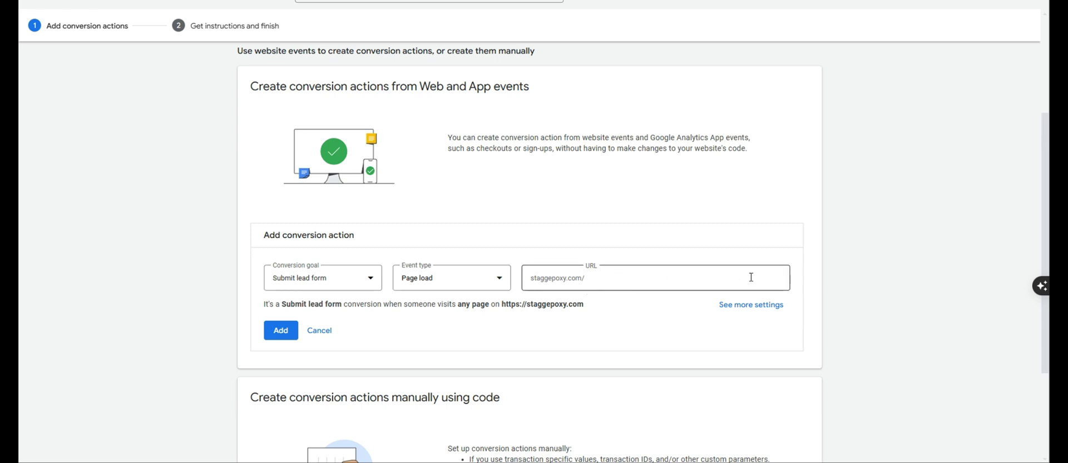
In the full conversion settings, set the URL match rule to URL contains.
click(756, 304)
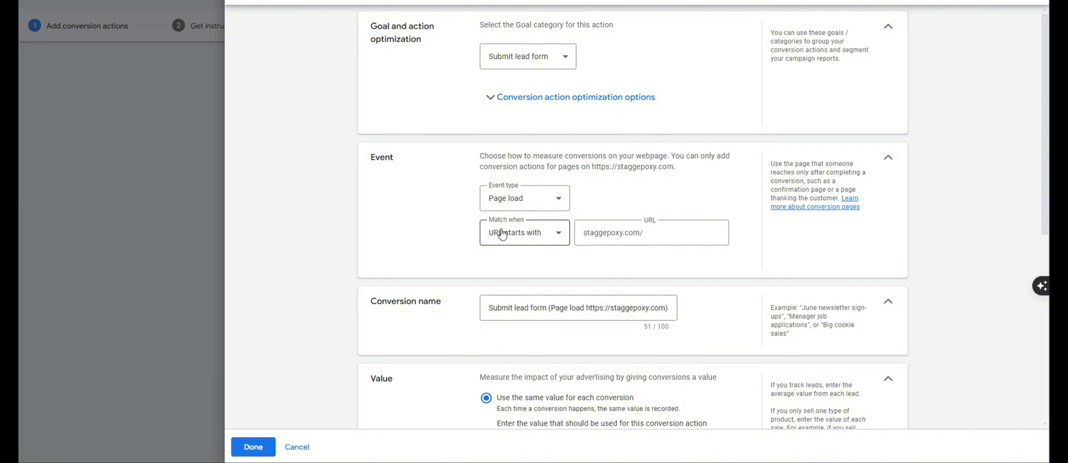
click(537, 232)
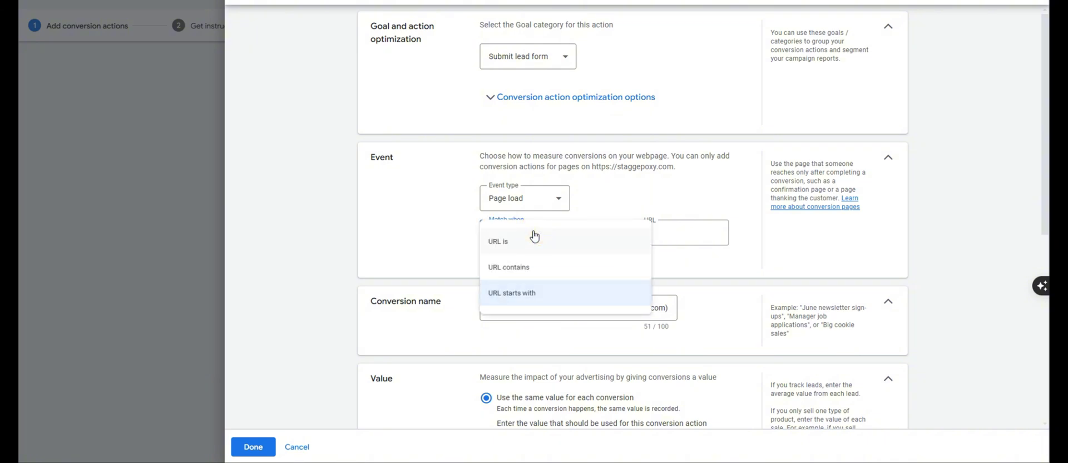
click(524, 267)
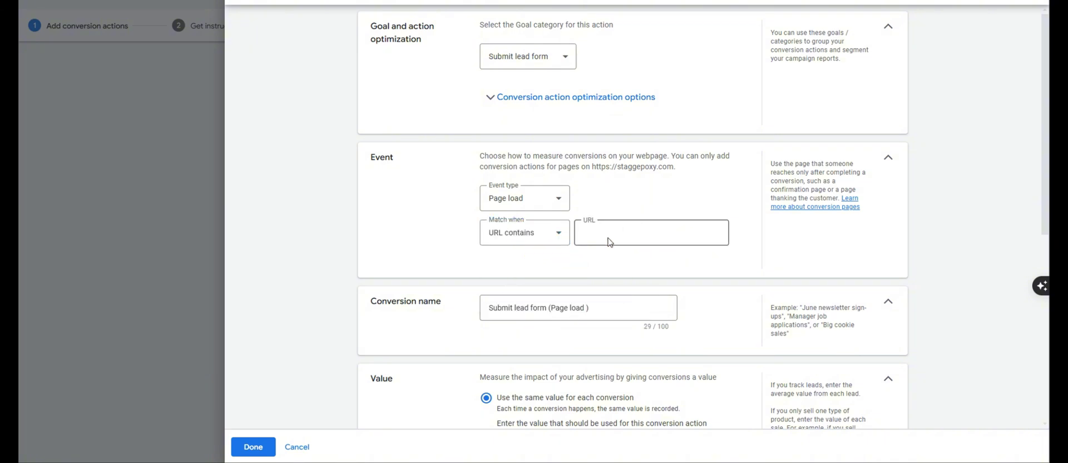
Paste the thank-you page address and trim it to just 'thank-you'.
click(608, 233)
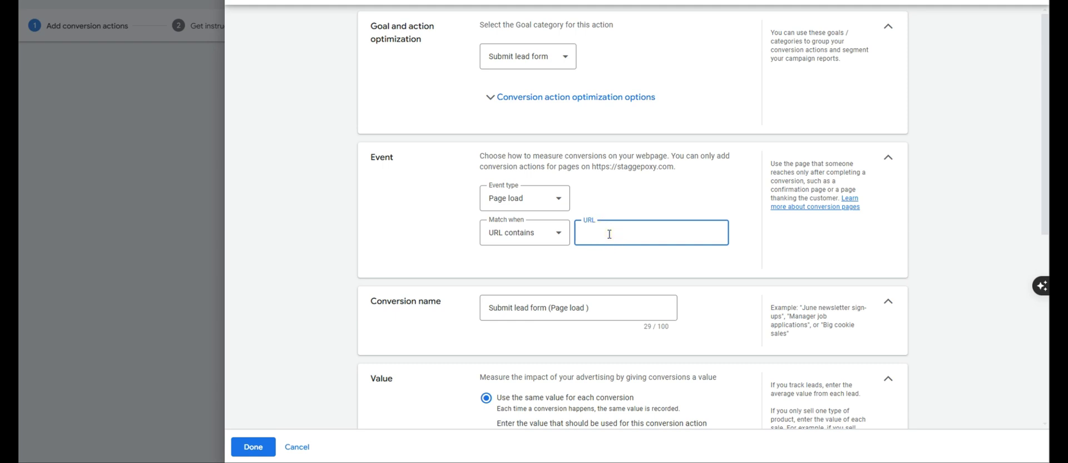
key(ctrl+v)
drag(665, 230, 544, 231)
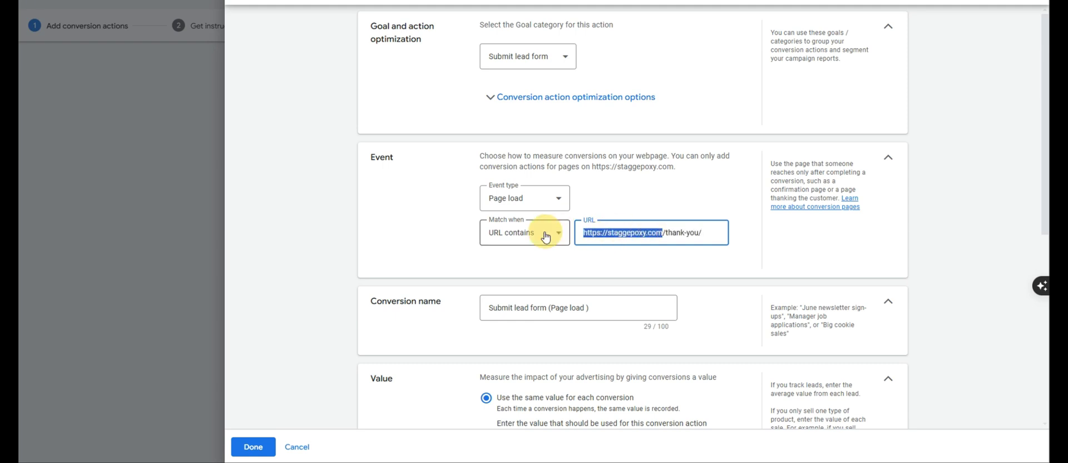
key(BackSpace)
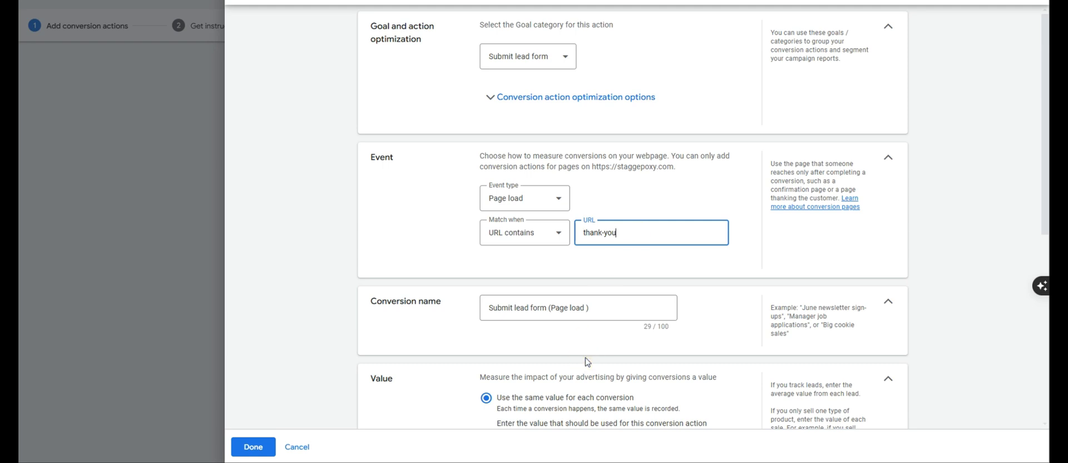
click(640, 229)
key(BackSpace)
click(620, 271)
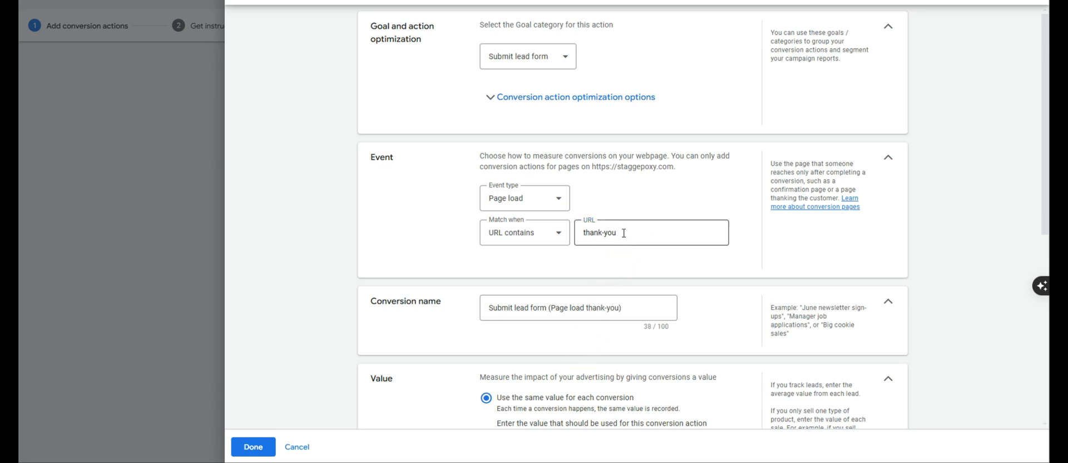
drag(623, 233, 562, 232)
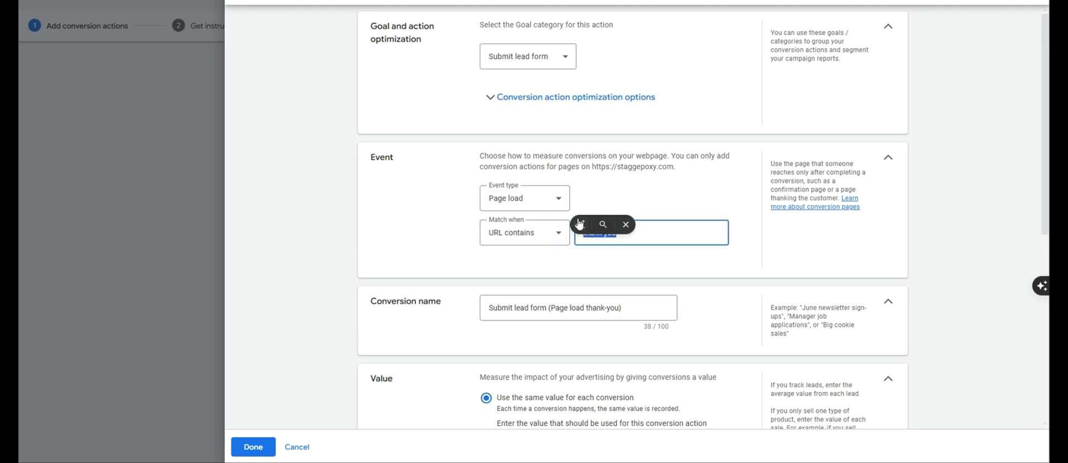
click(694, 258)
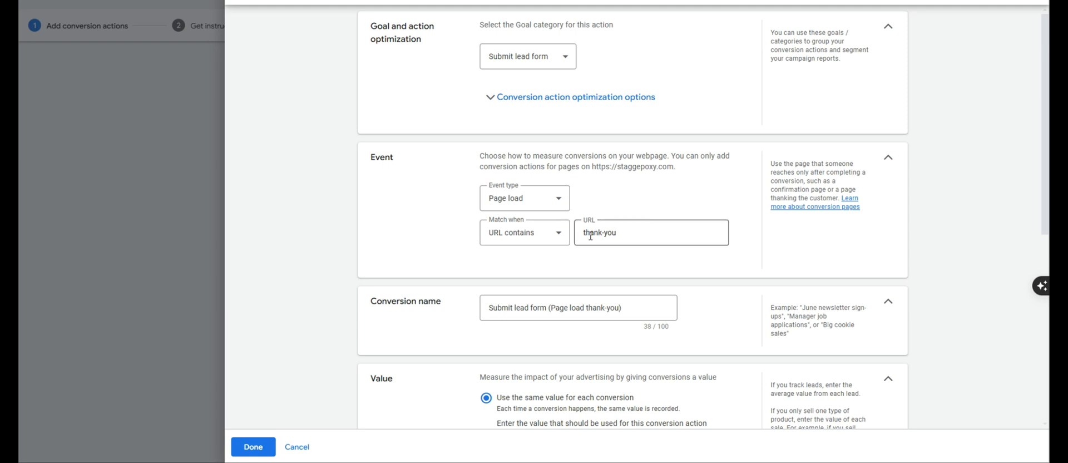
drag(627, 233, 511, 243)
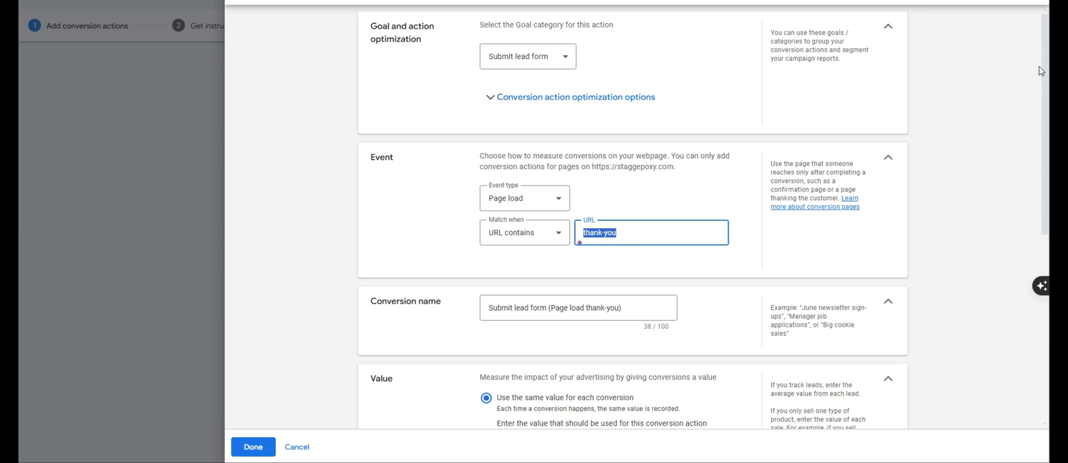
drag(1044, 68, 1042, 191)
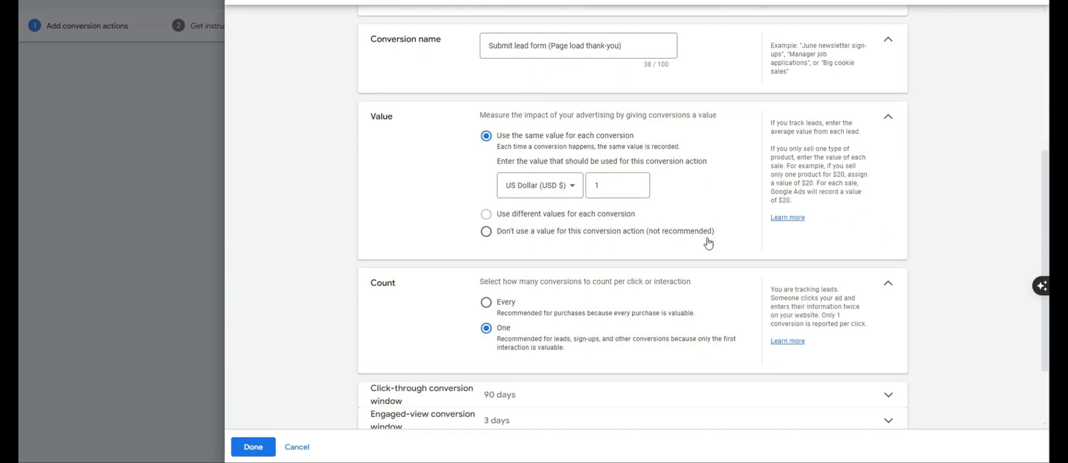
Choose Don't use a value and set the engaged-view conversion window to 30 days.
click(691, 233)
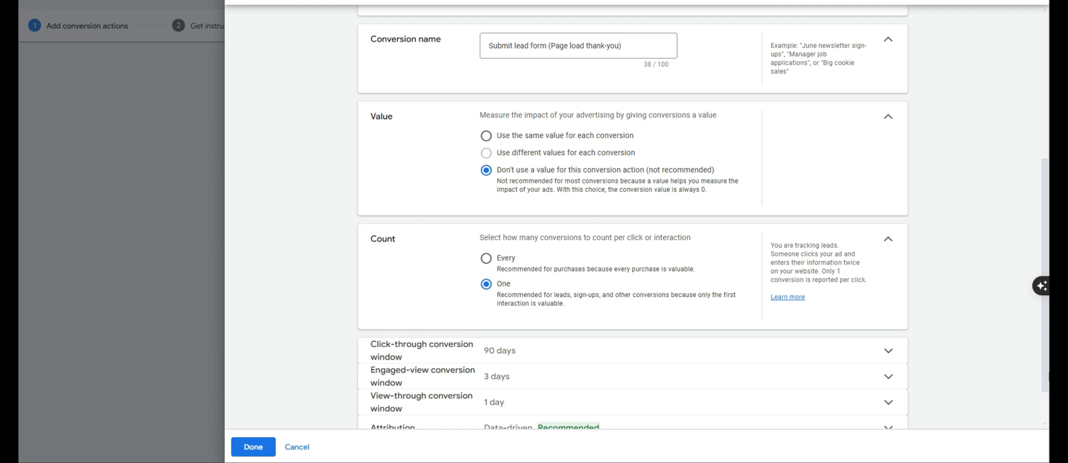
drag(1046, 380, 932, 400)
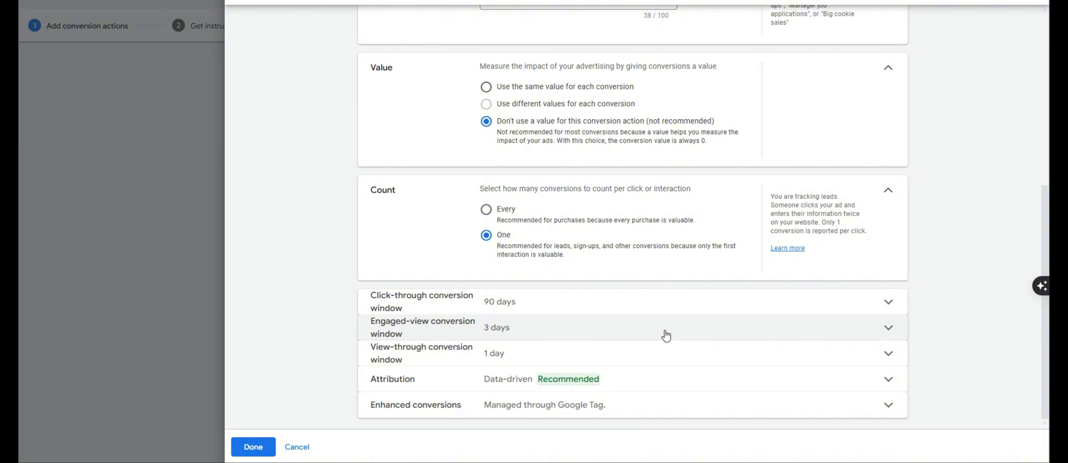
click(606, 341)
click(532, 363)
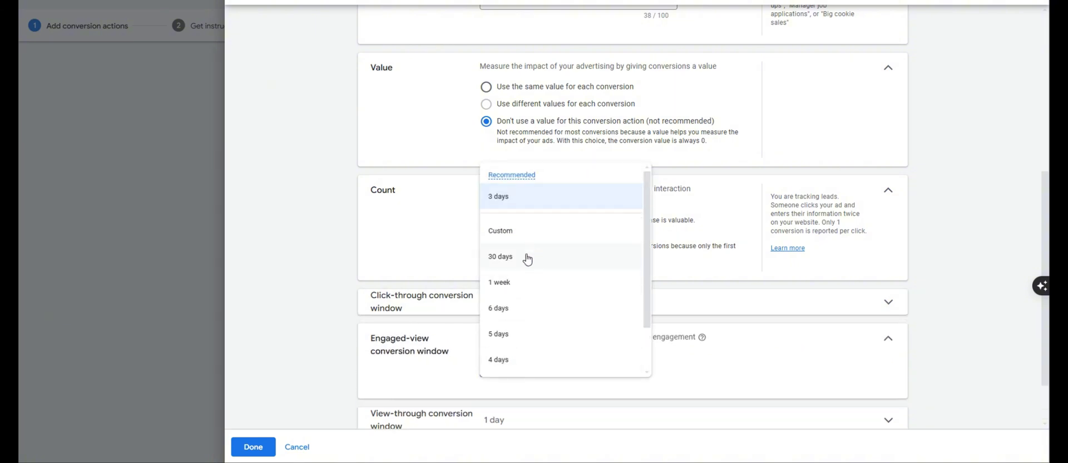
click(526, 256)
Set the view-through conversion window to 30 days and add the conversion action.
drag(1043, 336, 929, 380)
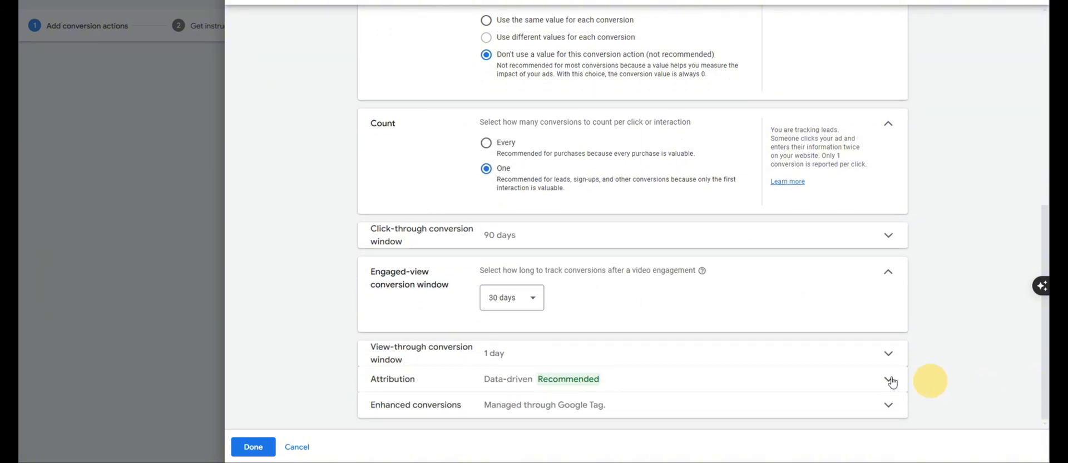
click(832, 366)
click(531, 384)
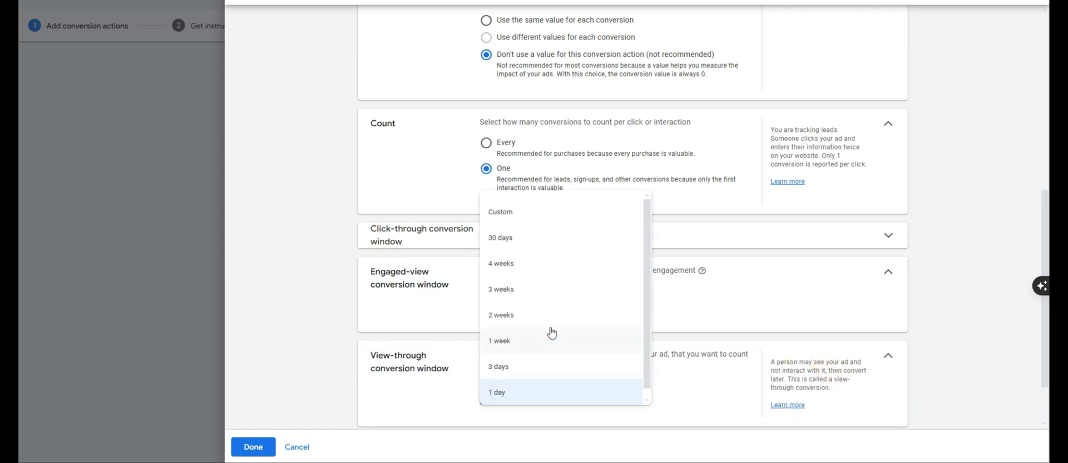
click(532, 247)
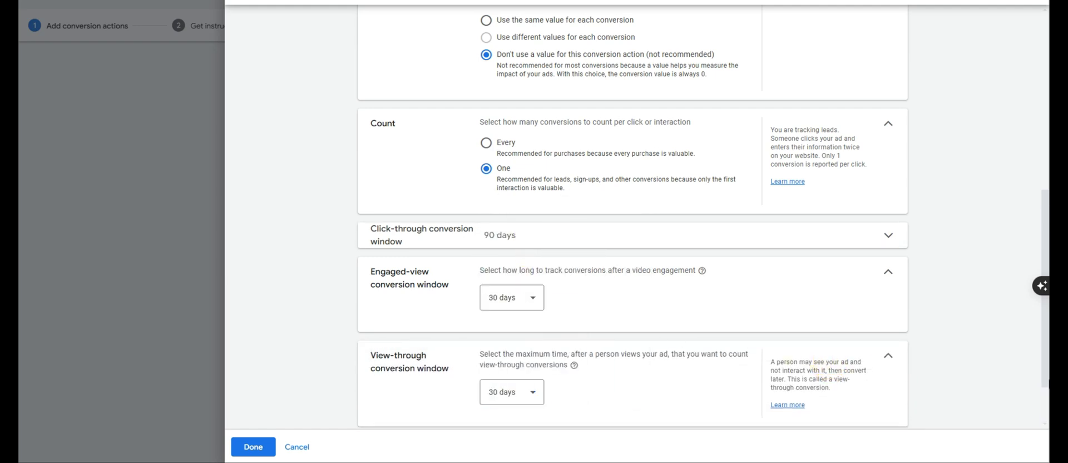
drag(1045, 376, 1045, 405)
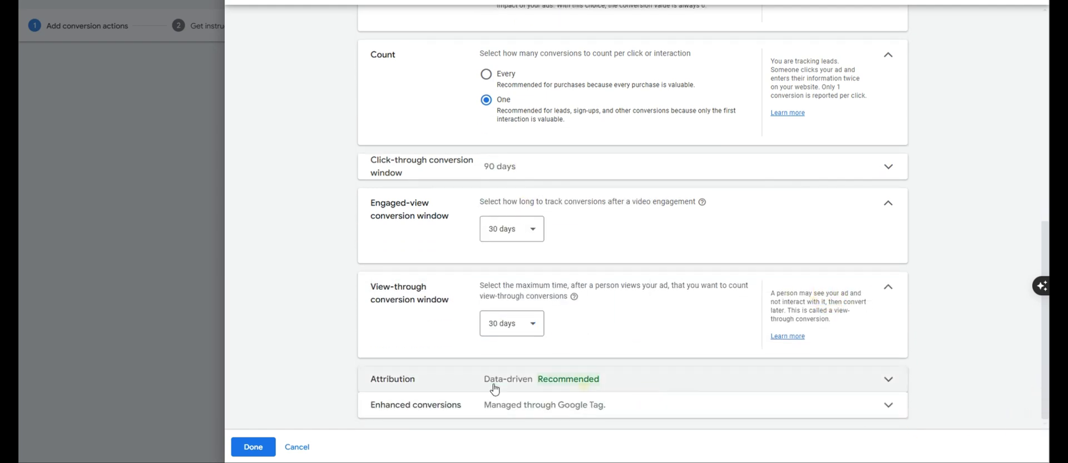
click(264, 445)
drag(1046, 157, 1046, 237)
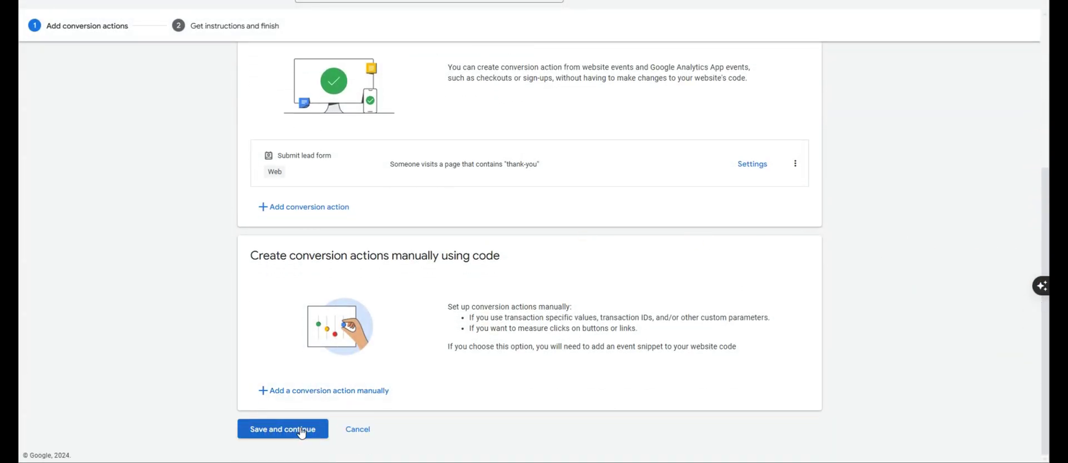